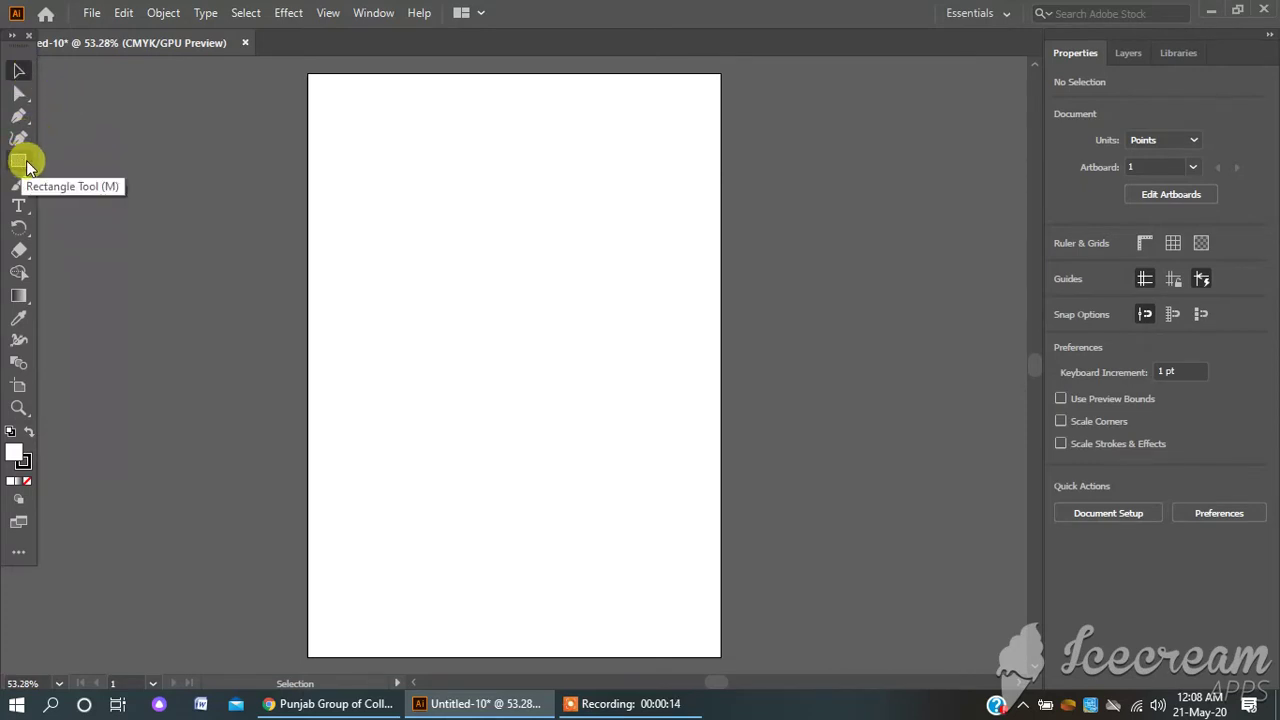
- Draw a rectangle about 224 × 174 pt in the artboard's upper half and move it up toward the top edge
{"action": "left_click_drag", "start_coordinate": [27, 167], "coordinate": [95, 158]}
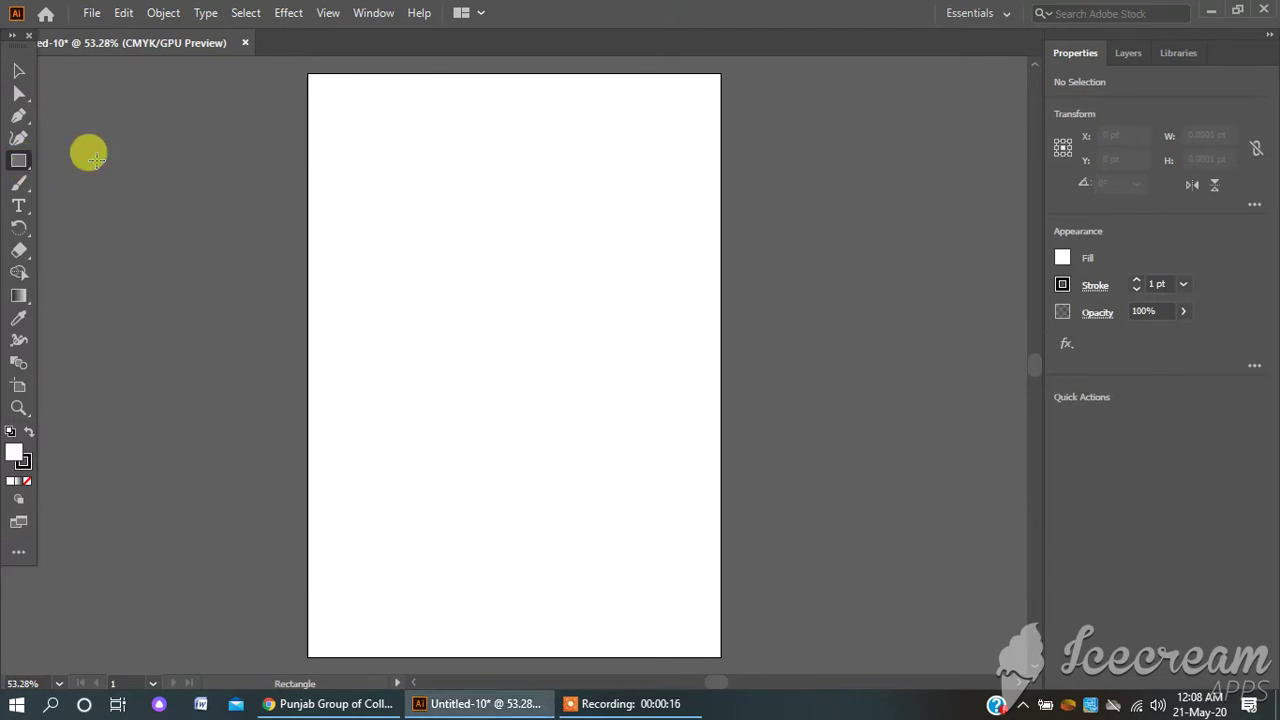
{"action": "left_click_drag", "start_coordinate": [403, 181], "coordinate": [559, 301]}
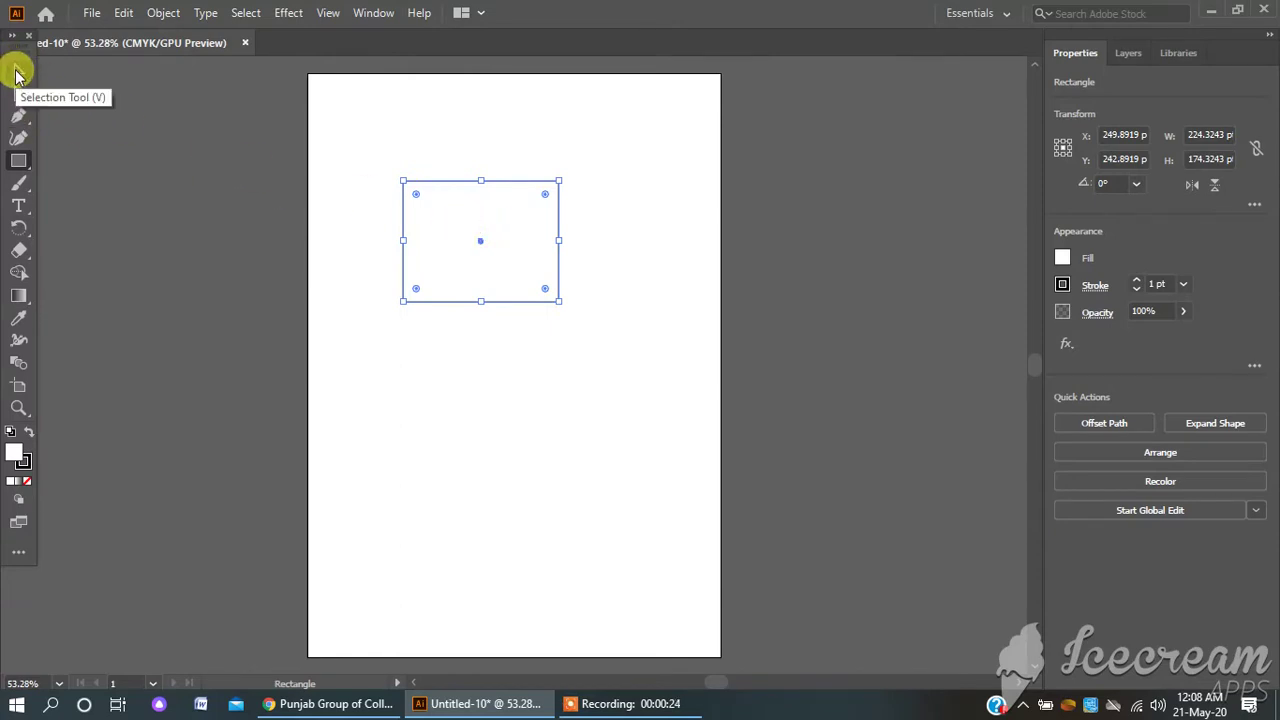
{"action": "left_click", "coordinate": [21, 74]}
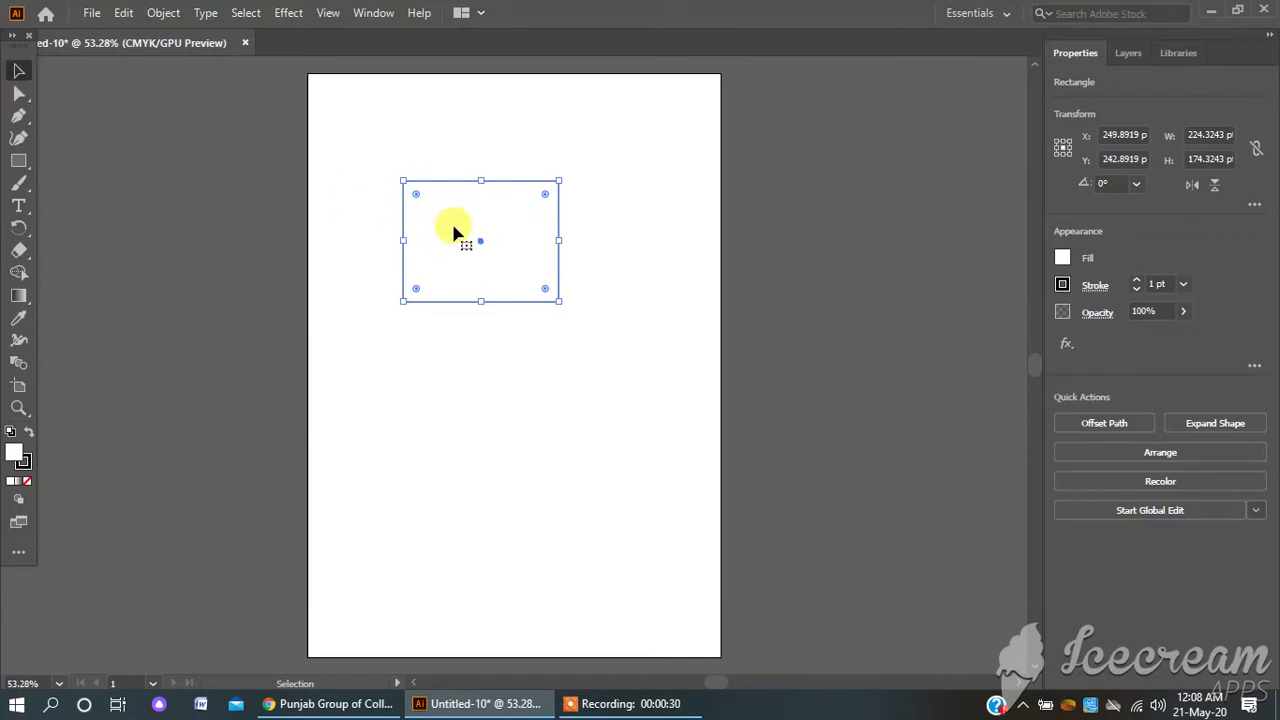
{"action": "left_click_drag", "start_coordinate": [454, 232], "coordinate": [467, 164]}
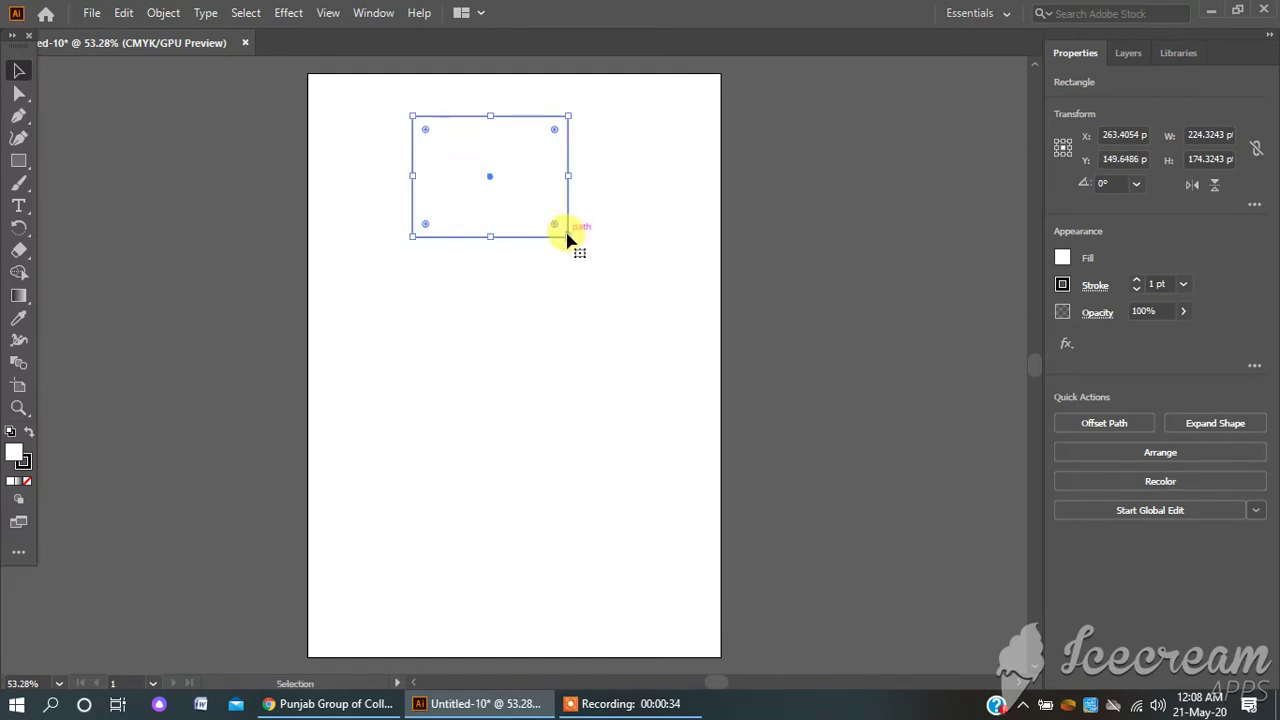
{"action": "mouse_move", "coordinate": [567, 237]}
{"action": "left_mouse_down"}
{"action": "mouse_move", "coordinate": [607, 292]}
{"action": "mouse_move", "coordinate": [566, 238]}
{"action": "left_mouse_up"}
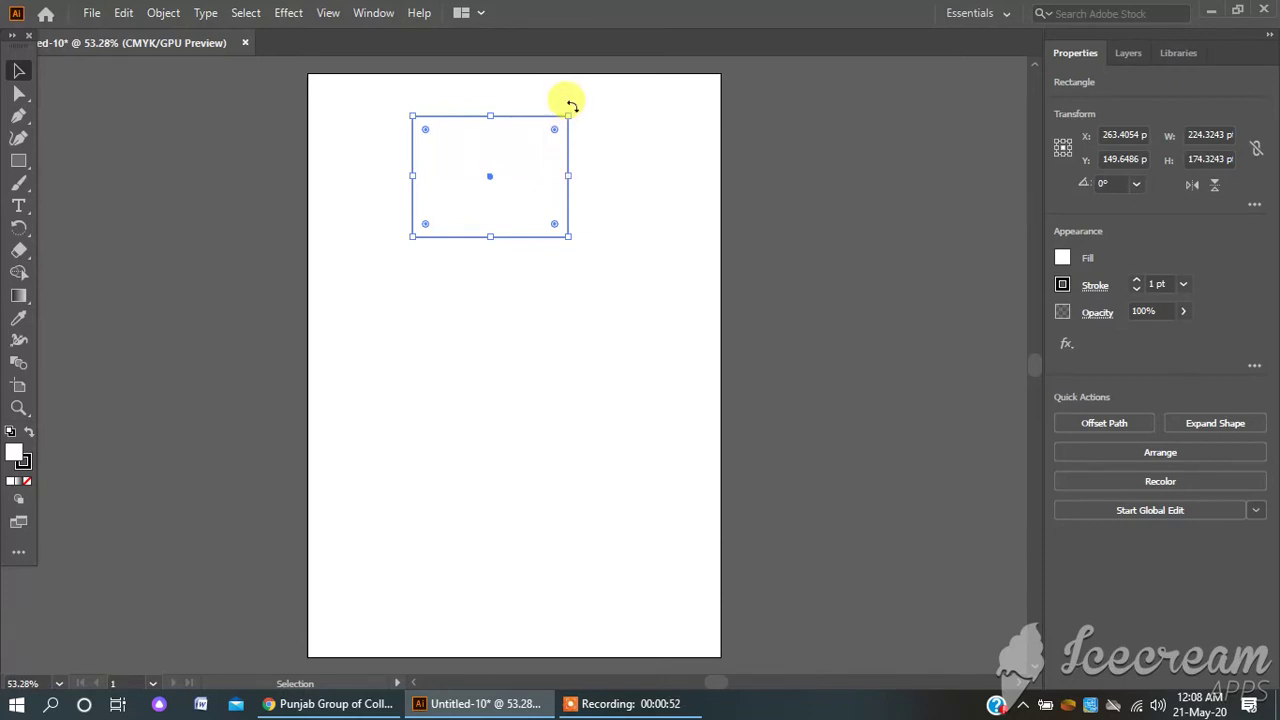
{"action": "mouse_move", "coordinate": [571, 108]}
{"action": "left_mouse_down"}
{"action": "mouse_move", "coordinate": [546, 86]}
{"action": "mouse_move", "coordinate": [511, 97]}
{"action": "mouse_move", "coordinate": [571, 112]}
{"action": "left_mouse_up"}
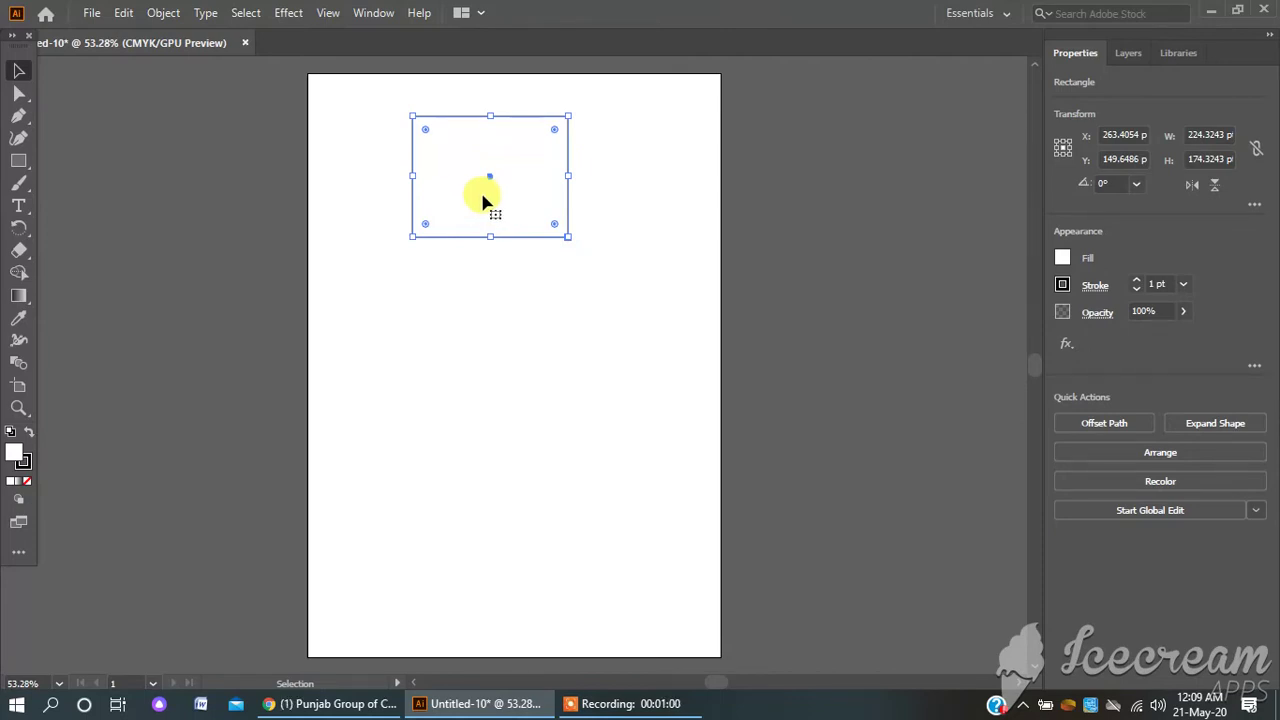
- Duplicate the rectangle straight down and repeat the copy twice to make a column of four
{"action": "left_click_drag", "start_coordinate": [482, 200], "coordinate": [486, 334]}
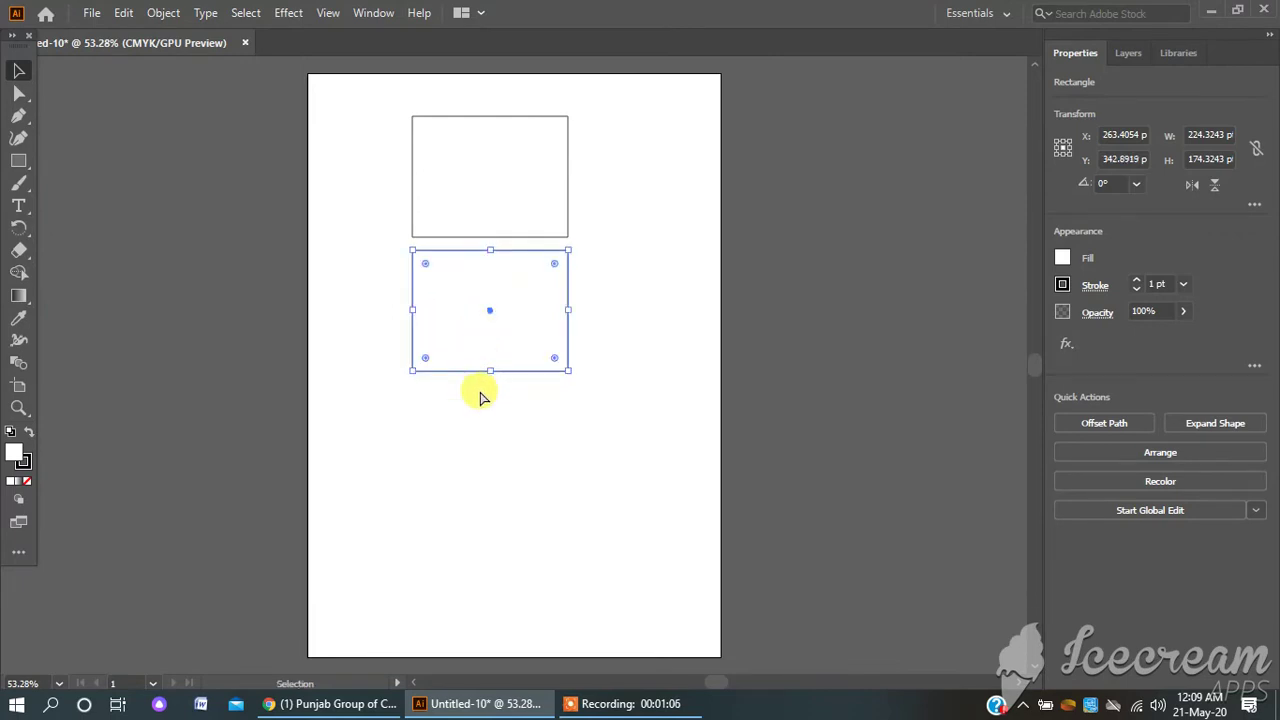
{"action": "key", "text": "ctrl+d"}
{"action": "key", "text": "ctrl+d"}
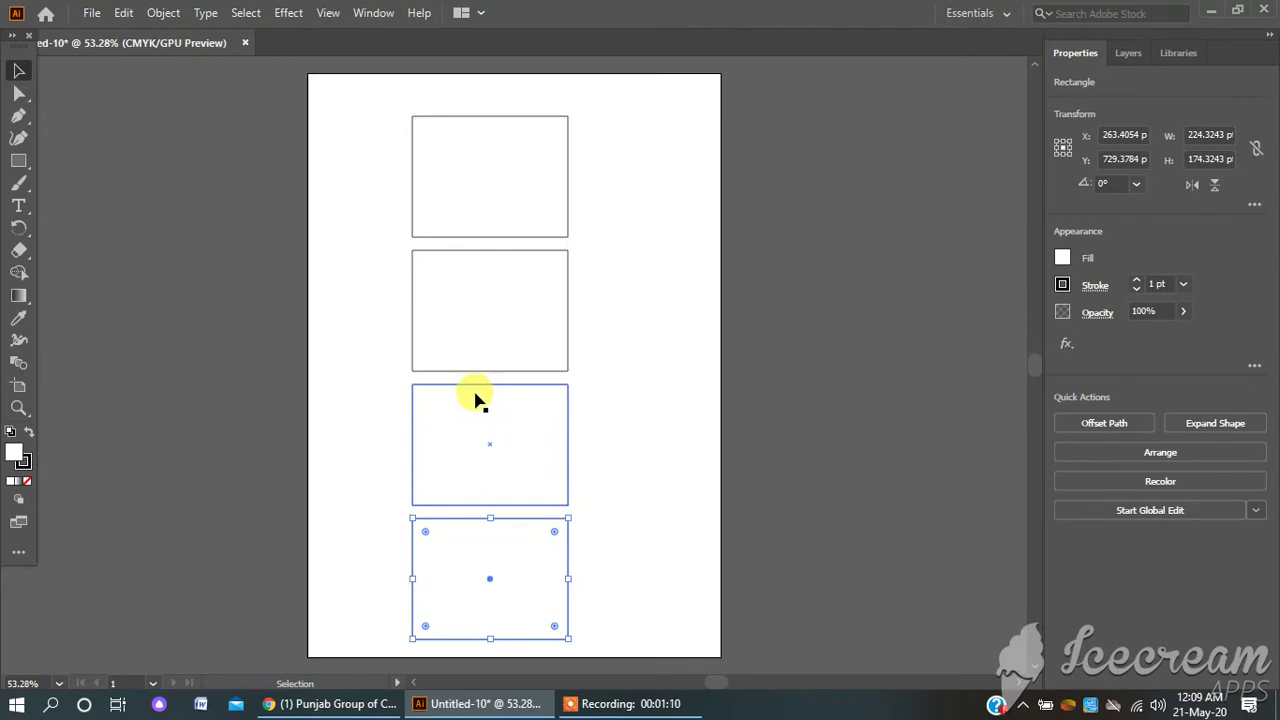
- Delete all four rectangles from the artboard
{"action": "left_click_drag", "start_coordinate": [389, 105], "coordinate": [594, 646]}
{"action": "key", "text": "Delete"}
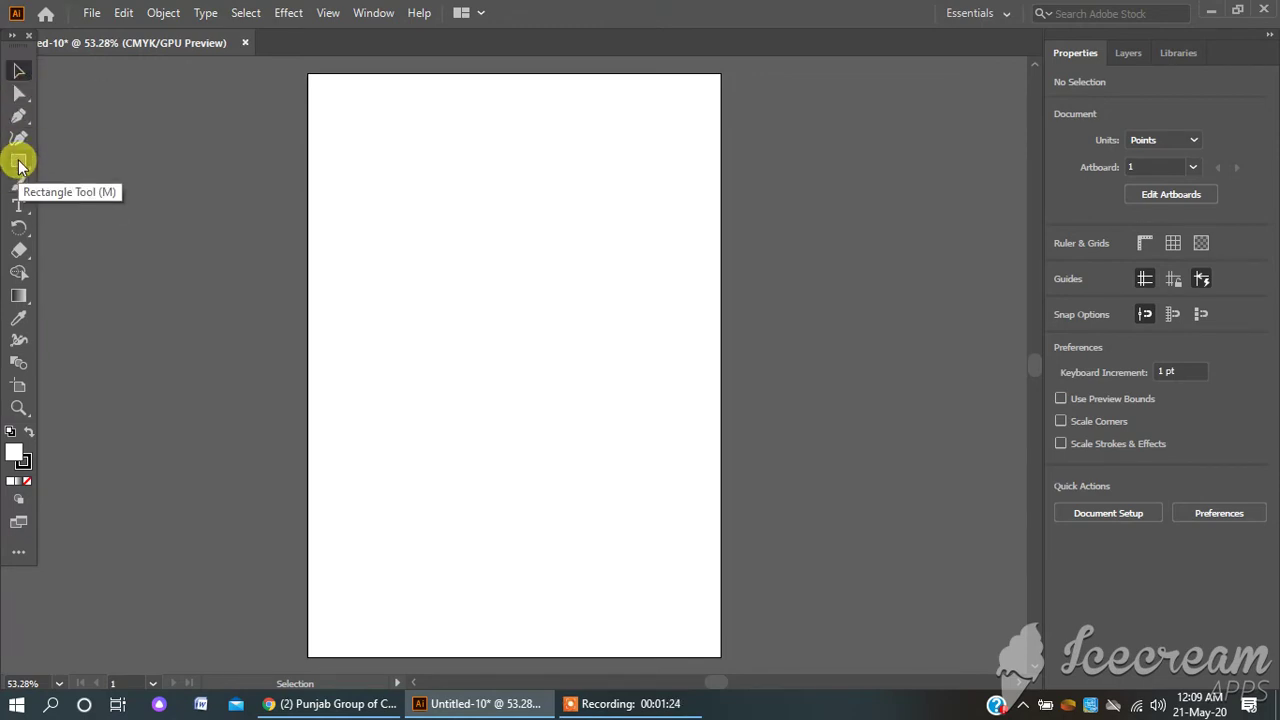
{"action": "left_click_drag", "start_coordinate": [390, 222], "coordinate": [565, 368]}
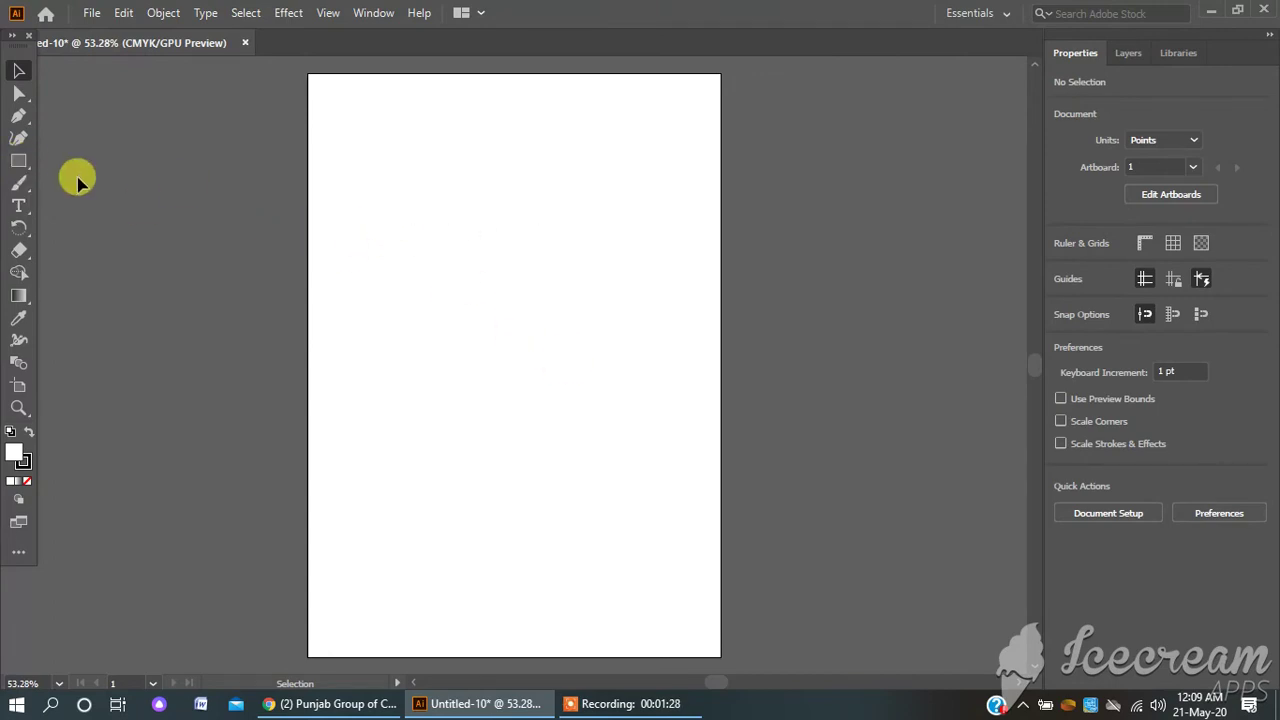
- Draw a rectangle about 224 × 201 pt in the upper half of the artboard
{"action": "left_click", "coordinate": [21, 161]}
{"action": "left_click", "coordinate": [72, 162]}
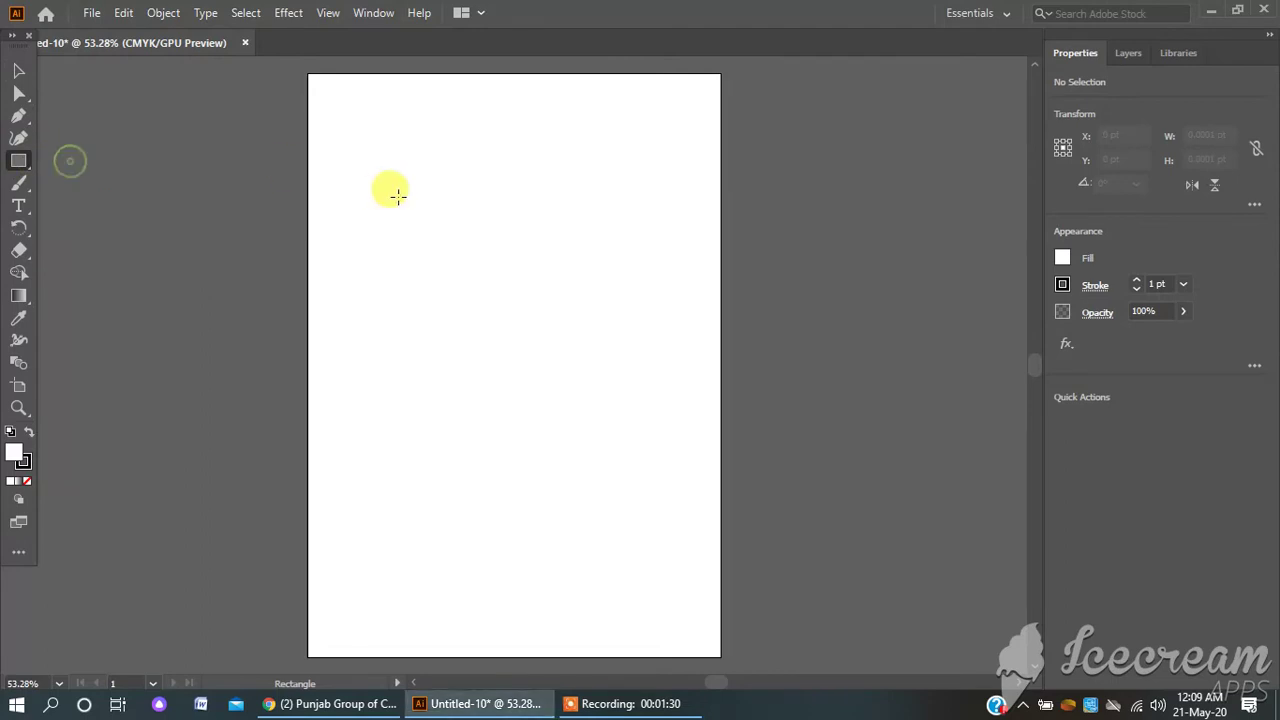
{"action": "mouse_move", "coordinate": [397, 193]}
{"action": "left_mouse_down"}
{"action": "mouse_move", "coordinate": [492, 249]}
{"action": "mouse_move", "coordinate": [516, 333]}
{"action": "mouse_move", "coordinate": [552, 332]}
{"action": "left_mouse_up"}
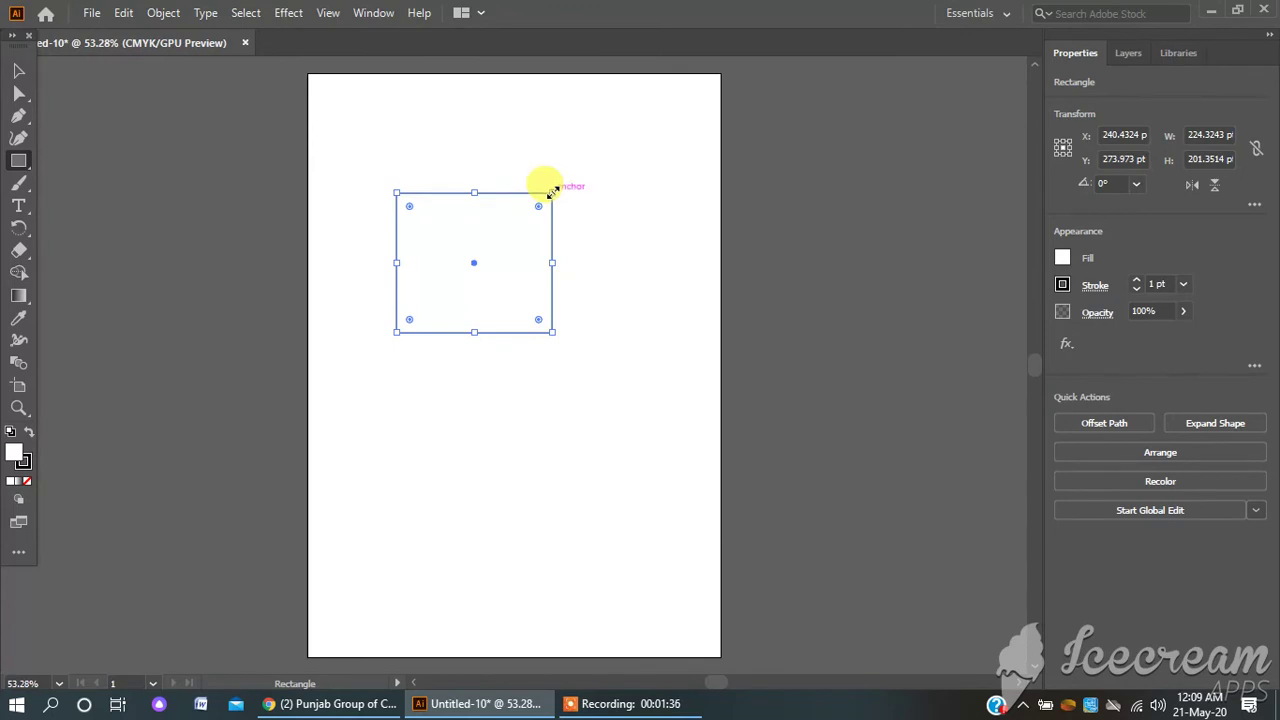
- Select only the rectangle's two upper anchor points with Direct Selection and shift them slightly left and down
{"action": "left_click", "coordinate": [18, 92]}
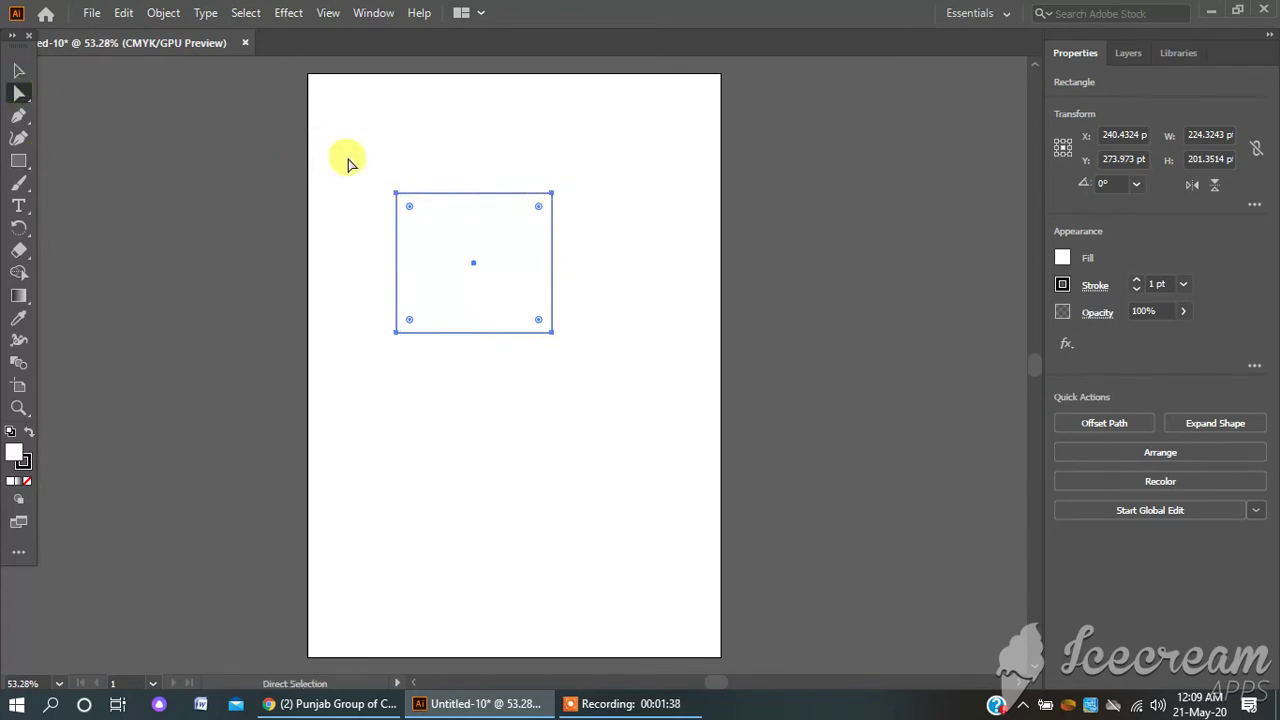
{"action": "left_click_drag", "start_coordinate": [380, 174], "coordinate": [580, 364]}
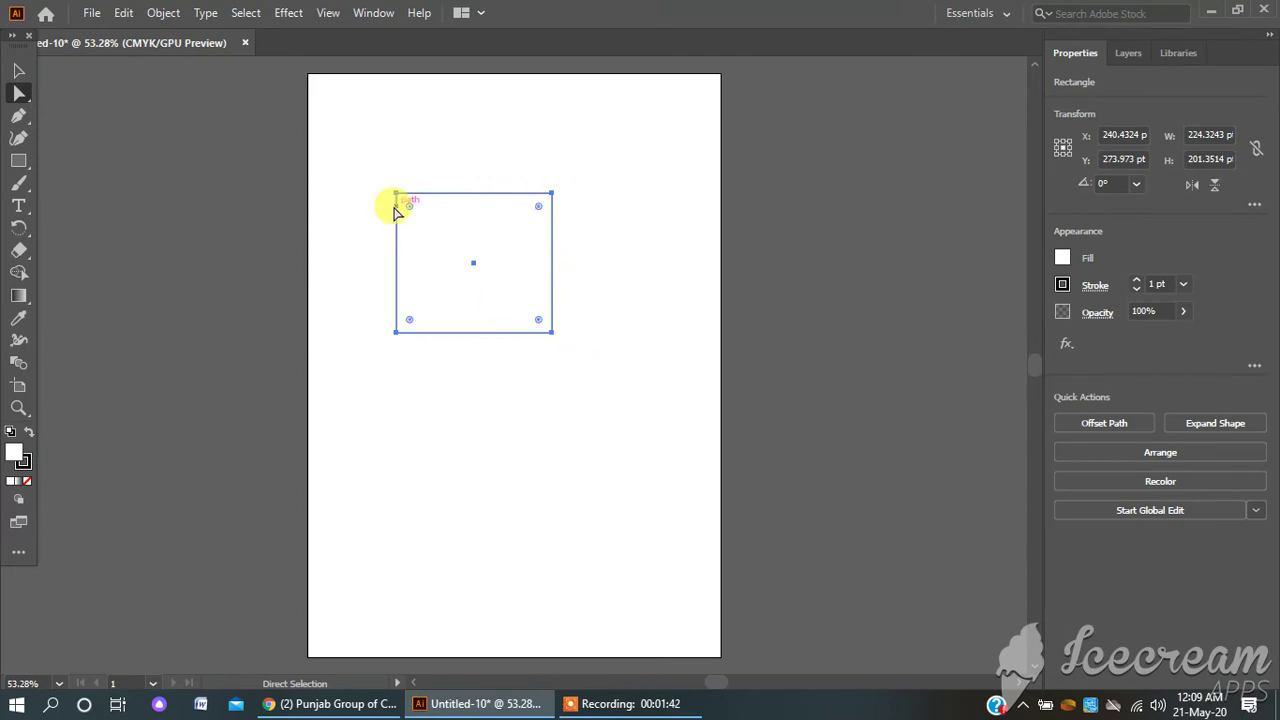
{"action": "left_click_drag", "start_coordinate": [397, 195], "coordinate": [497, 195]}
{"action": "left_click", "coordinate": [380, 238]}
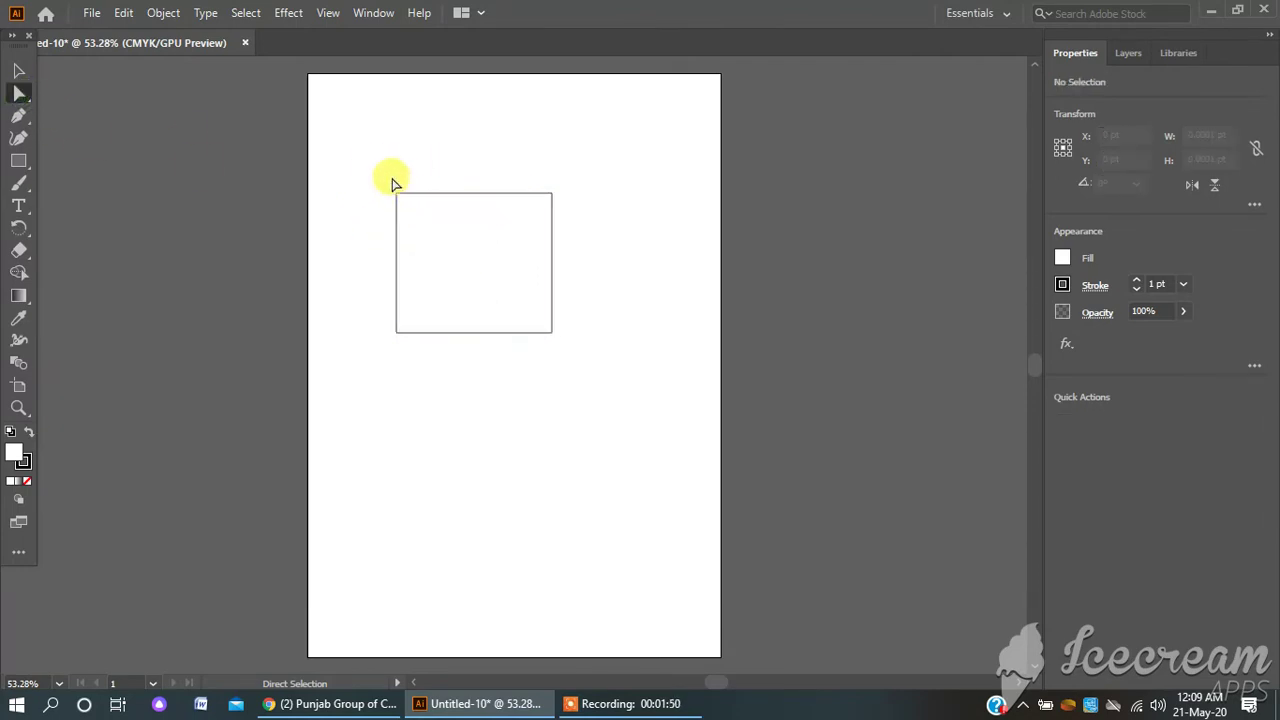
{"action": "left_click_drag", "start_coordinate": [380, 176], "coordinate": [548, 198]}
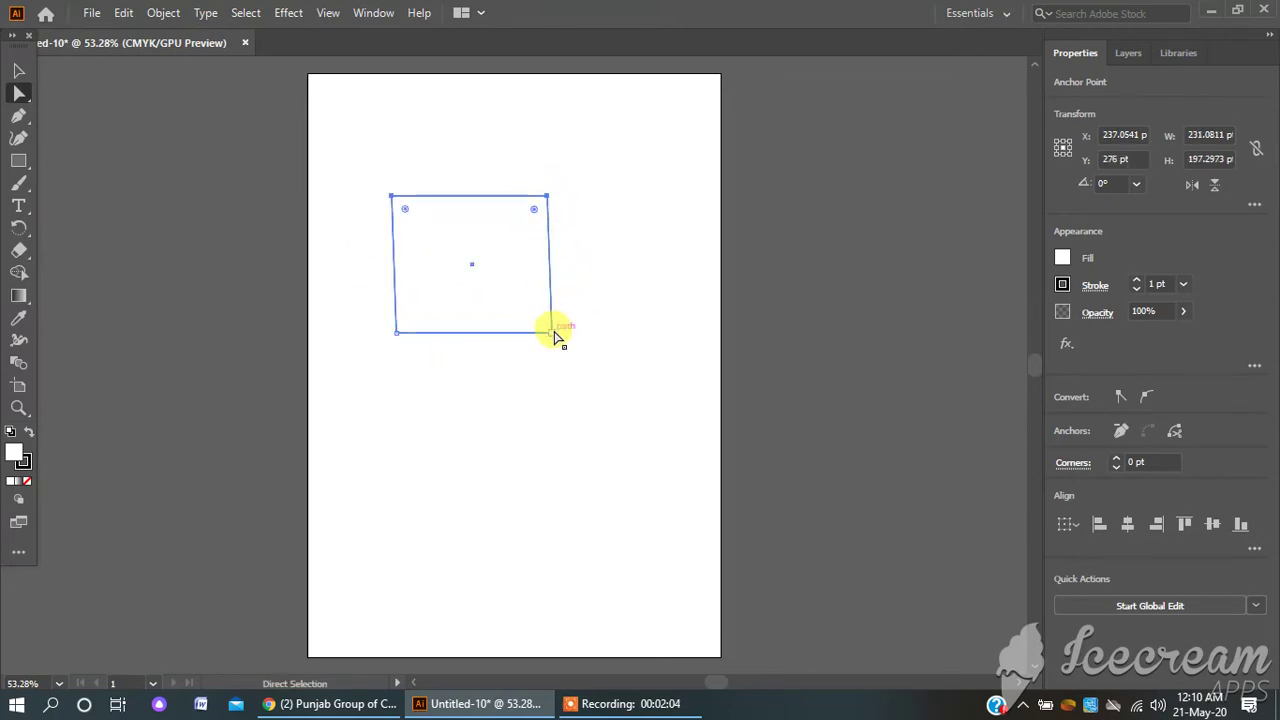
- Try pulling the shape's lower-right and then lower-left anchor point inward, undoing each change
{"action": "left_click_drag", "start_coordinate": [555, 337], "coordinate": [428, 237]}
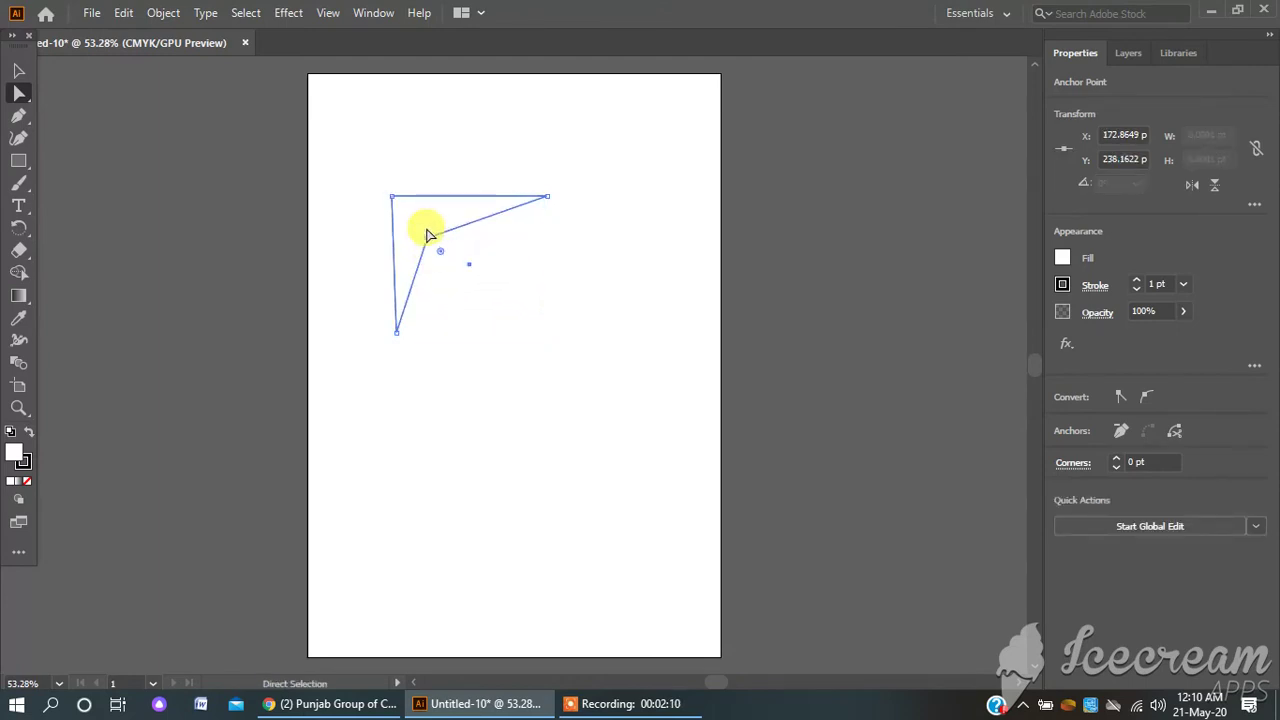
{"action": "key", "text": "ctrl+z"}
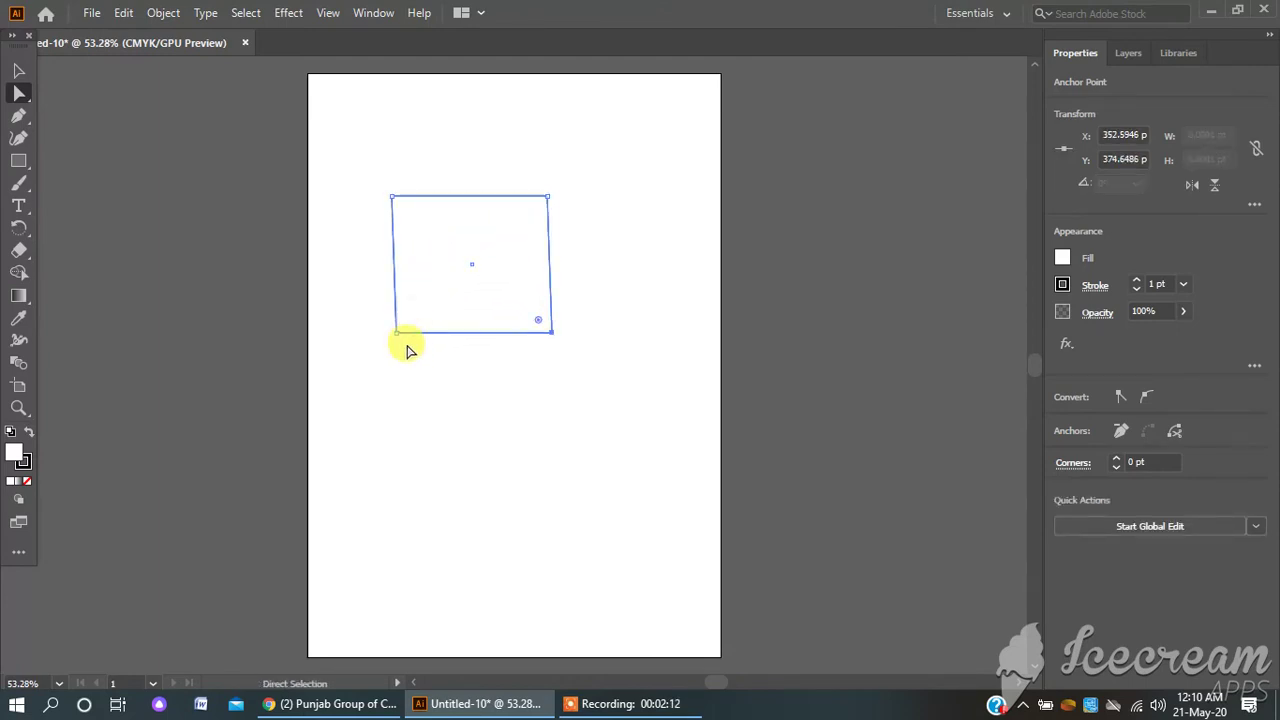
{"action": "left_click_drag", "start_coordinate": [397, 333], "coordinate": [514, 243]}
{"action": "key", "text": "ctrl+z"}
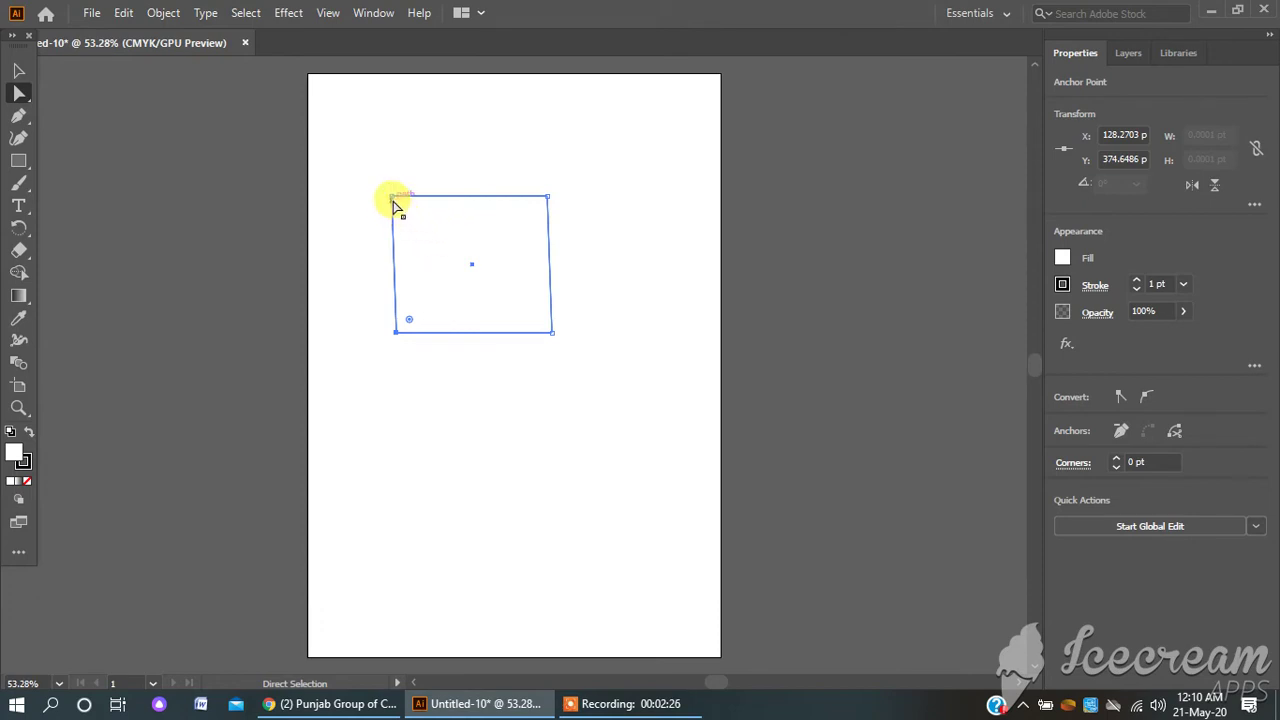
- Pull the shape's upper-left anchor point inward to about X 284, Y 319 pt to form a boomerang-like shape
{"action": "left_click_drag", "start_coordinate": [392, 199], "coordinate": [506, 301]}
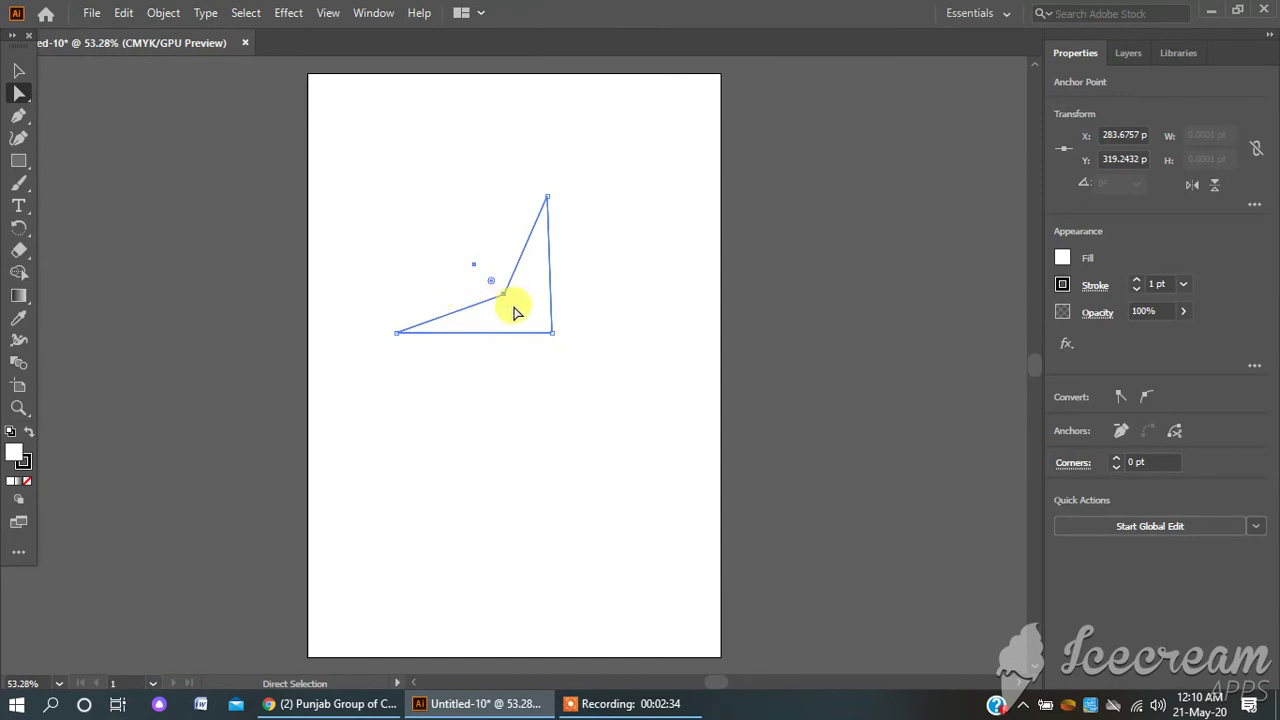
{"action": "mouse_move", "coordinate": [503, 293]}
{"action": "left_mouse_down"}
{"action": "mouse_move", "coordinate": [420, 237]}
{"action": "mouse_move", "coordinate": [503, 294]}
{"action": "left_mouse_up"}
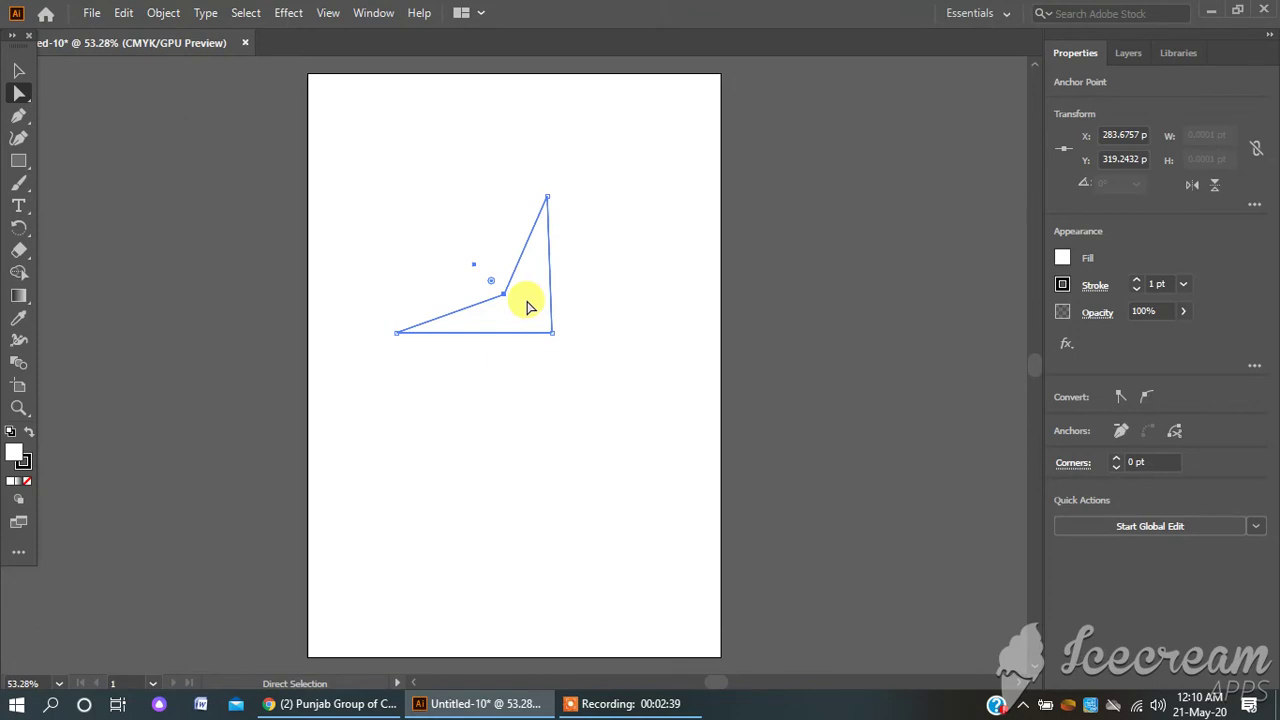
- Duplicate the boomerang shape up and to the left, and rotate the copy by 180°
{"action": "left_click", "coordinate": [18, 71]}
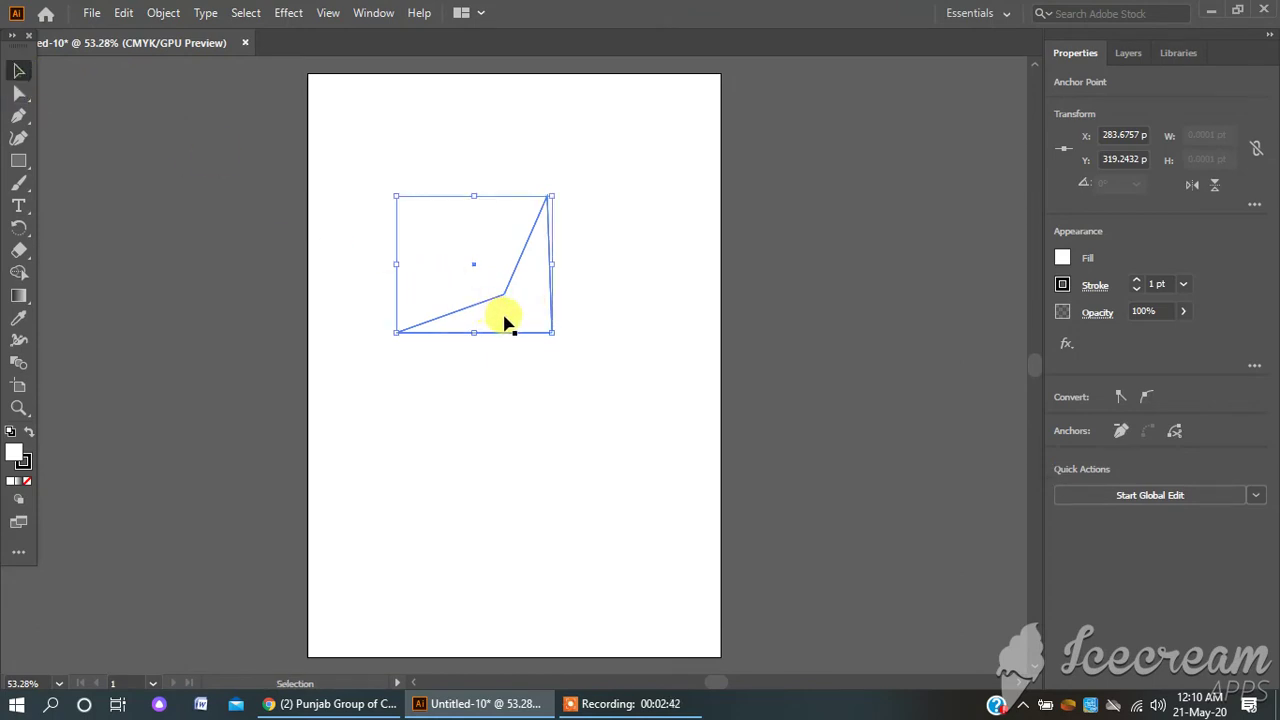
{"action": "left_click_drag", "start_coordinate": [503, 320], "coordinate": [440, 273]}
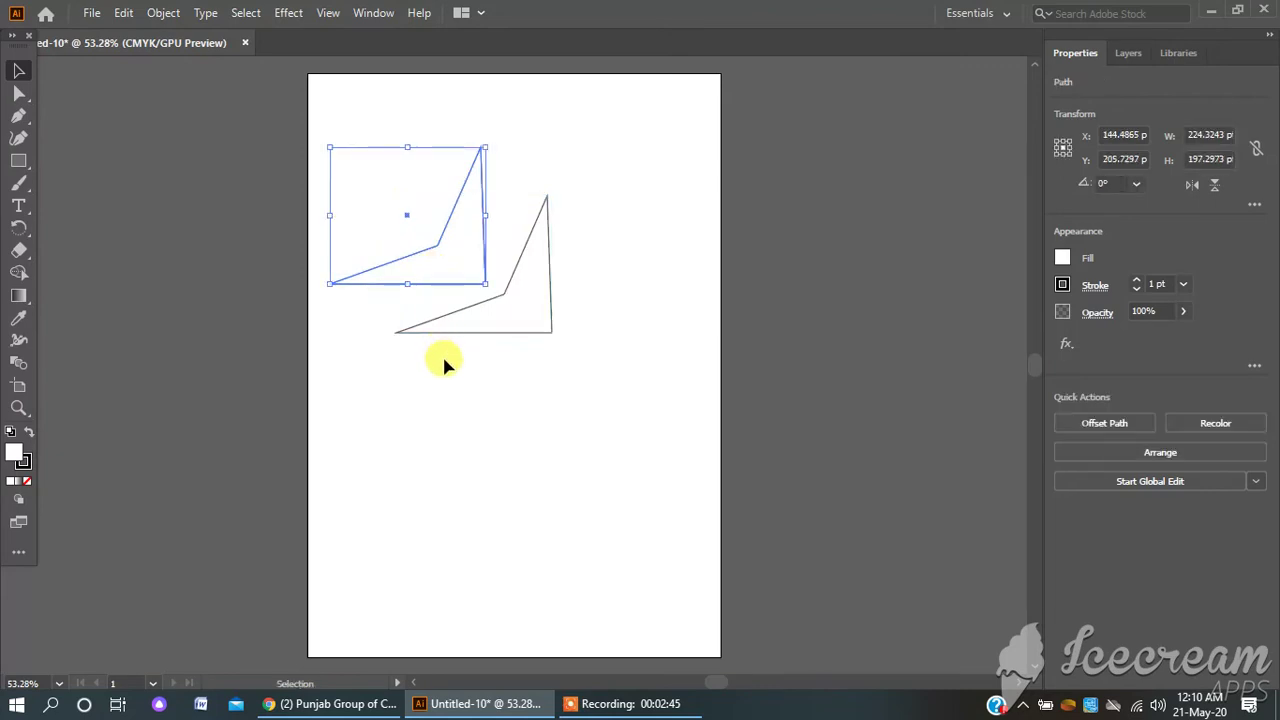
{"action": "right_click", "coordinate": [454, 258]}
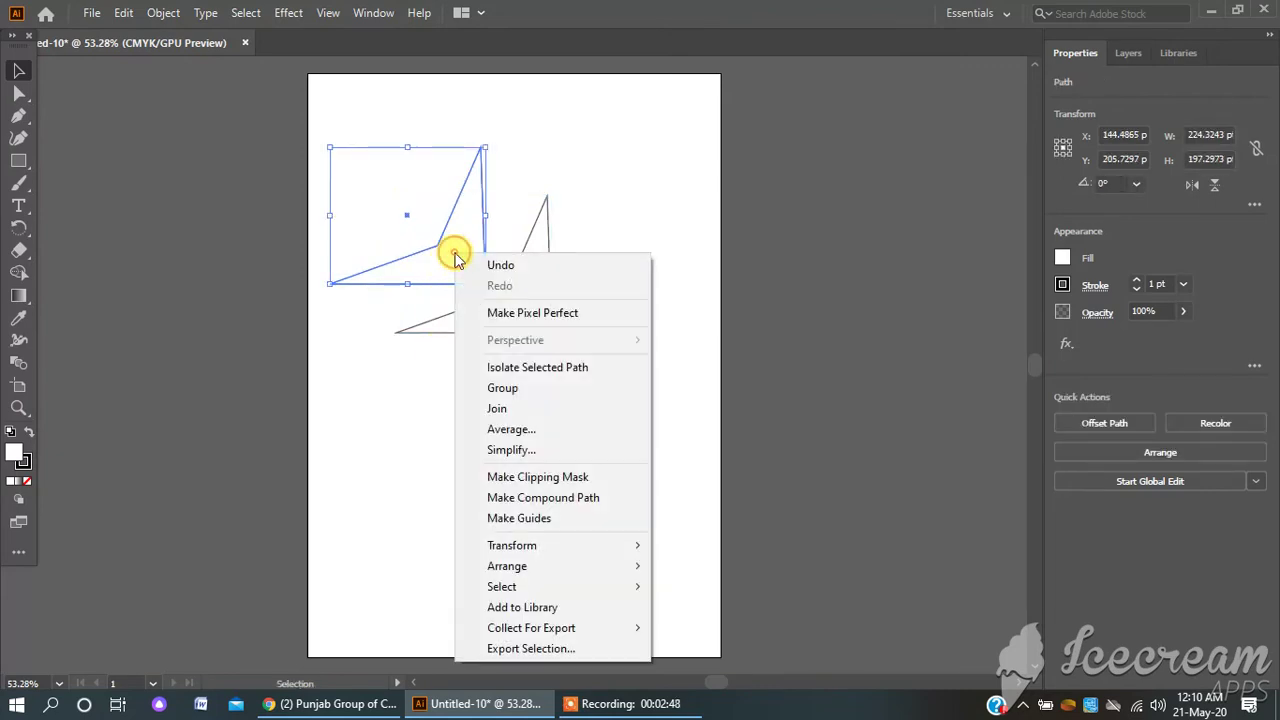
{"action": "mouse_move", "coordinate": [566, 550]}
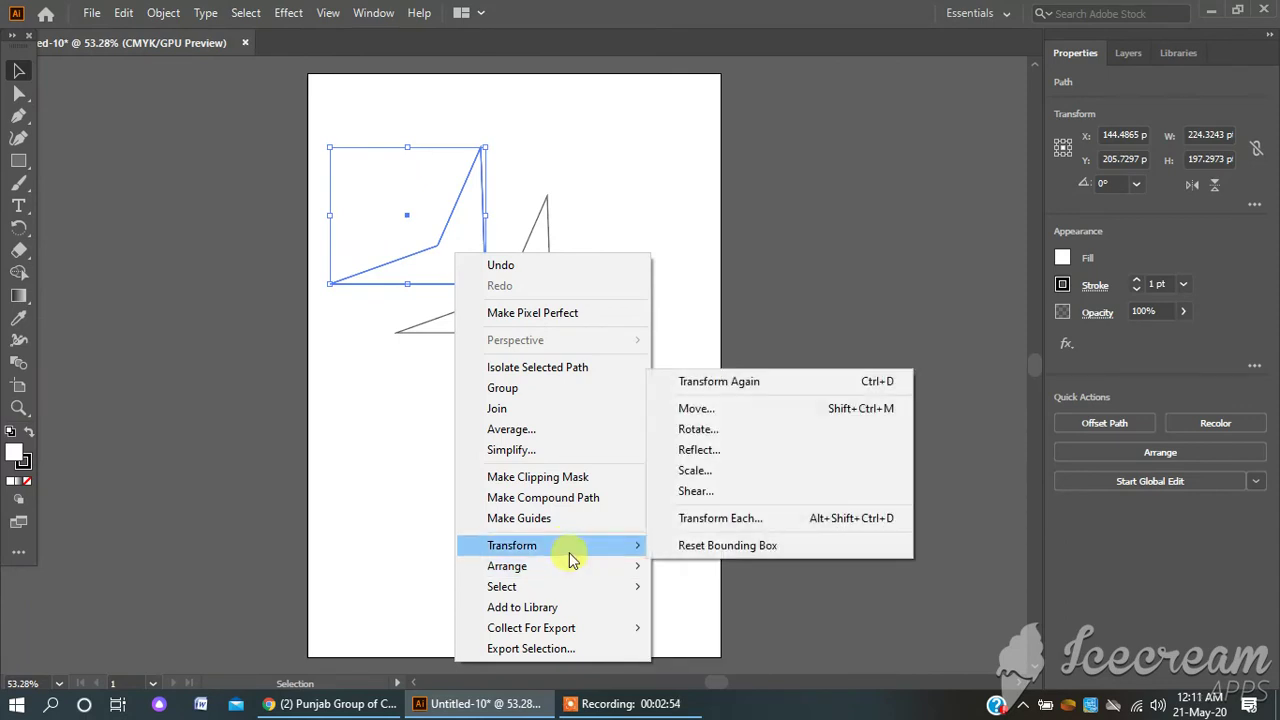
{"action": "left_click", "coordinate": [708, 429]}
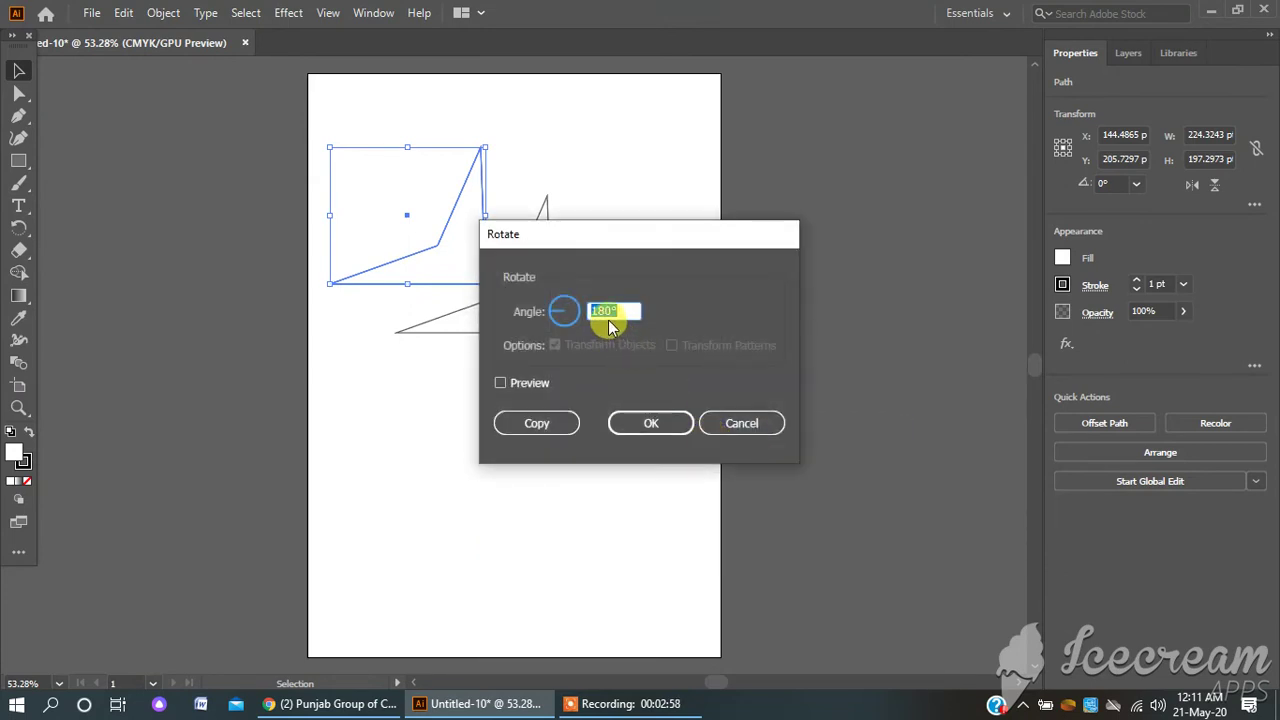
{"action": "left_click", "coordinate": [646, 427]}
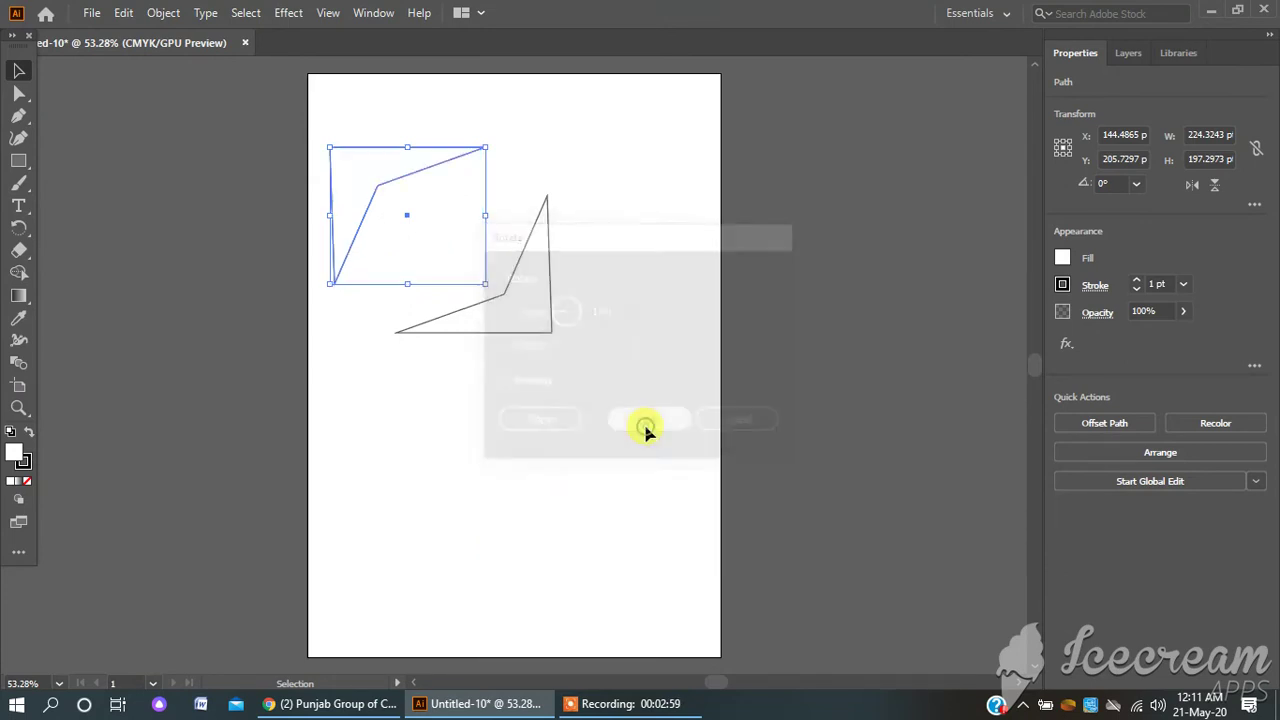
{"action": "left_click", "coordinate": [362, 386]}
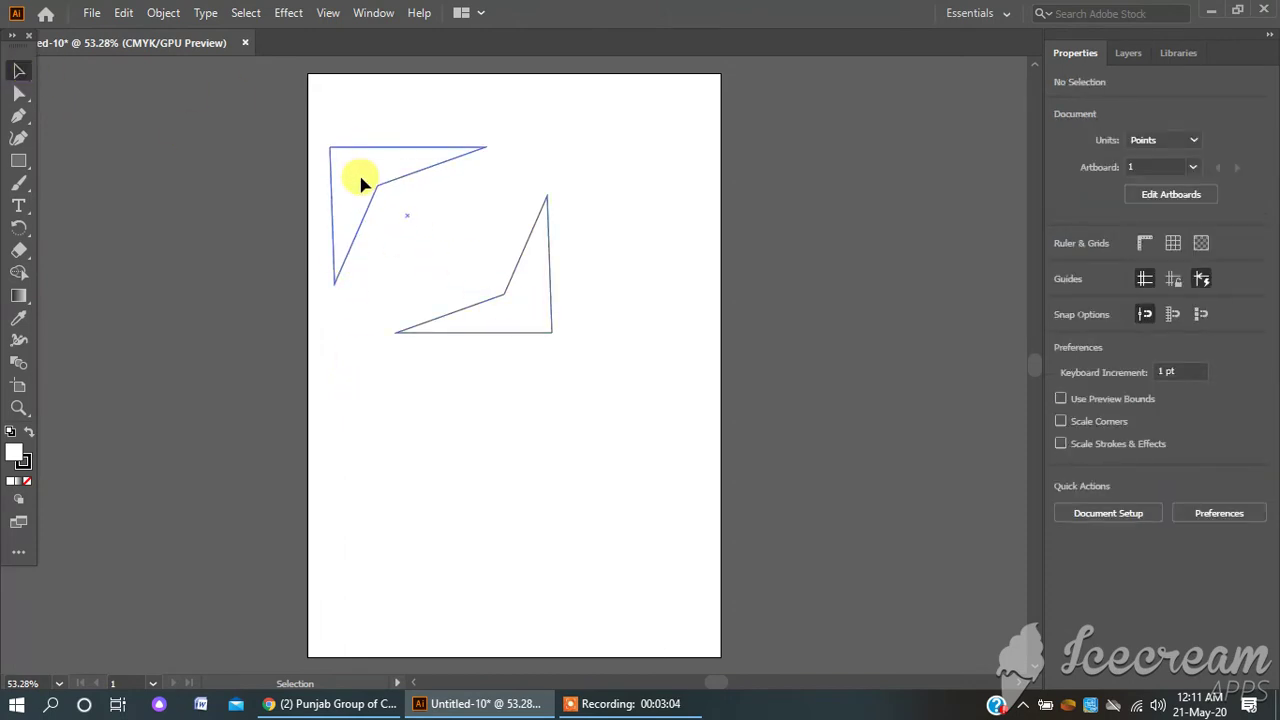
- Move the rotated copy down and right so its tips meet the original's, framing a diamond-shaped gap
{"action": "left_click_drag", "start_coordinate": [362, 183], "coordinate": [422, 230]}
{"action": "left_click", "coordinate": [394, 400]}
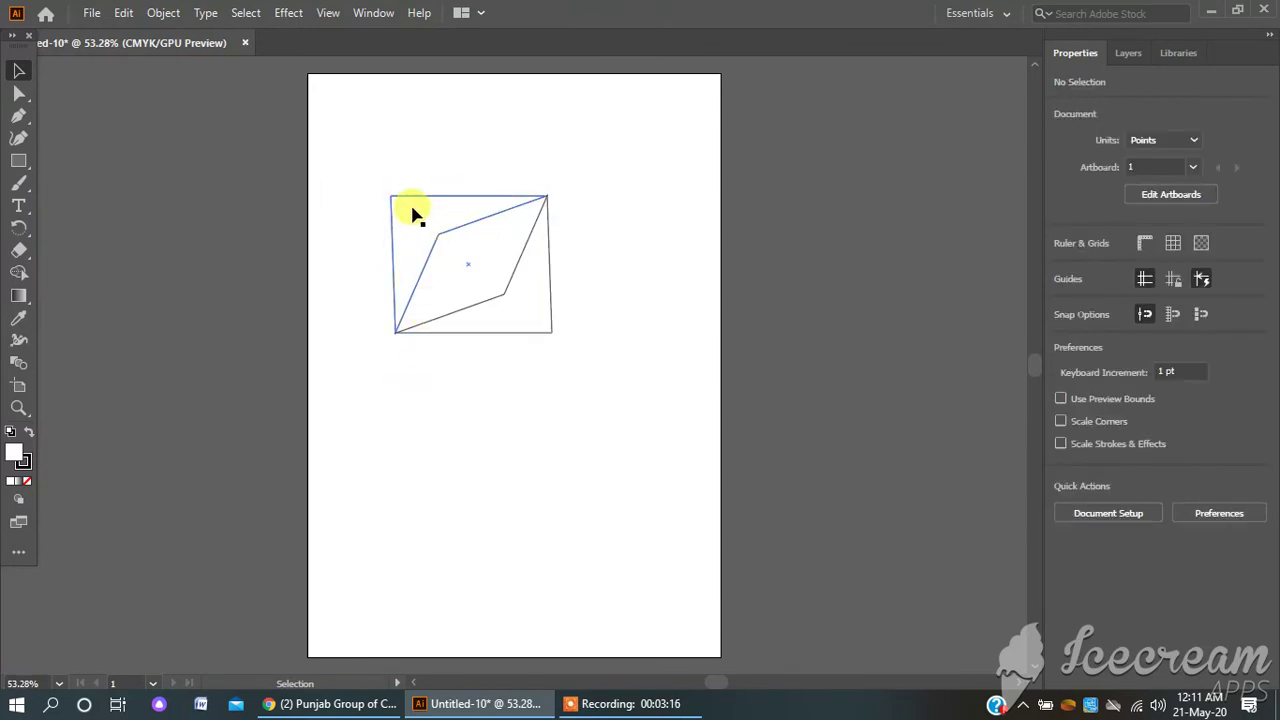
{"action": "mouse_move", "coordinate": [440, 220]}
{"action": "left_mouse_down"}
{"action": "mouse_move", "coordinate": [449, 163]}
{"action": "mouse_move", "coordinate": [423, 214]}
{"action": "mouse_move", "coordinate": [434, 210]}
{"action": "left_mouse_up"}
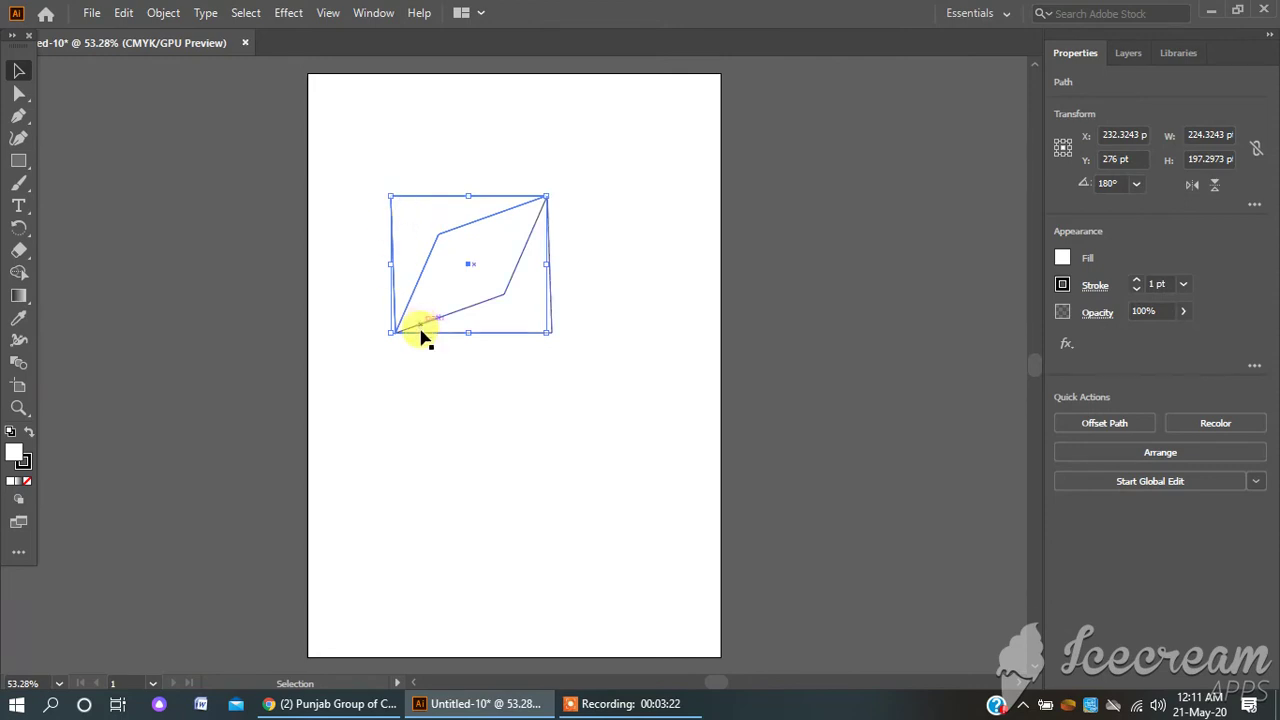
{"action": "left_click", "coordinate": [414, 412]}
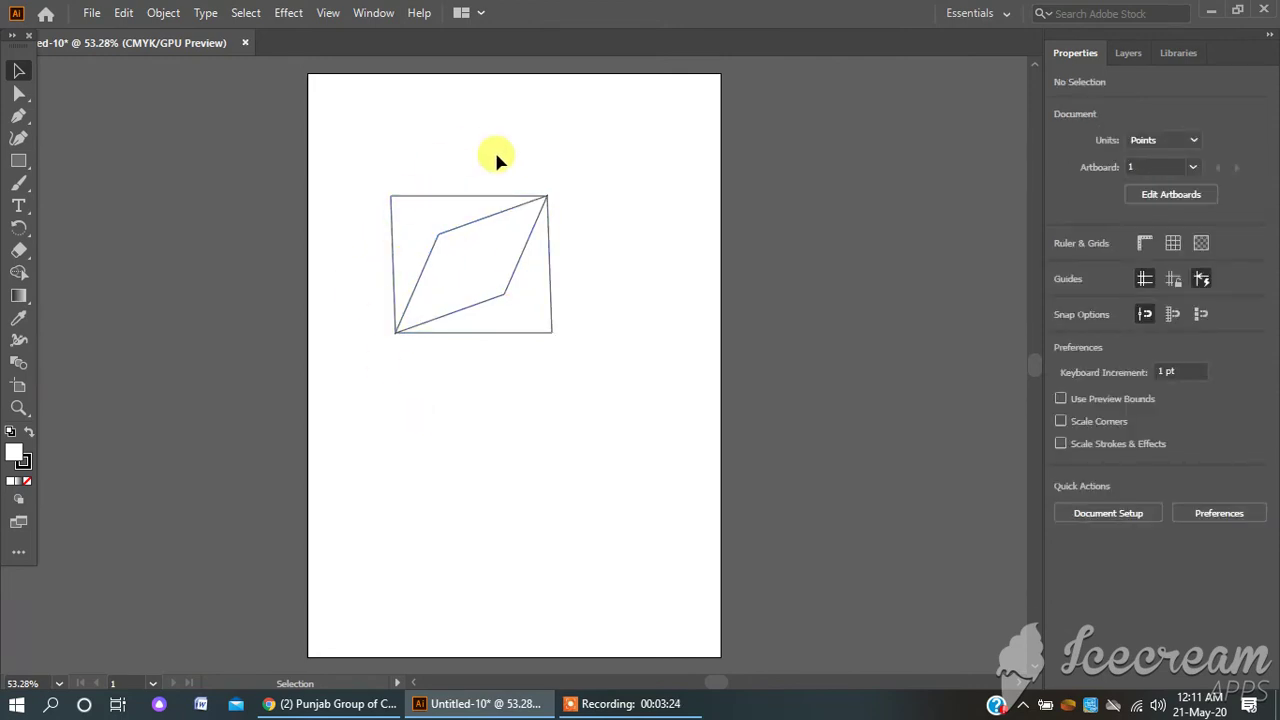
- Group the two facing shapes and move the group up and right to about X 280, Y 190 pt
{"action": "left_click_drag", "start_coordinate": [592, 380], "coordinate": [592, 380]}
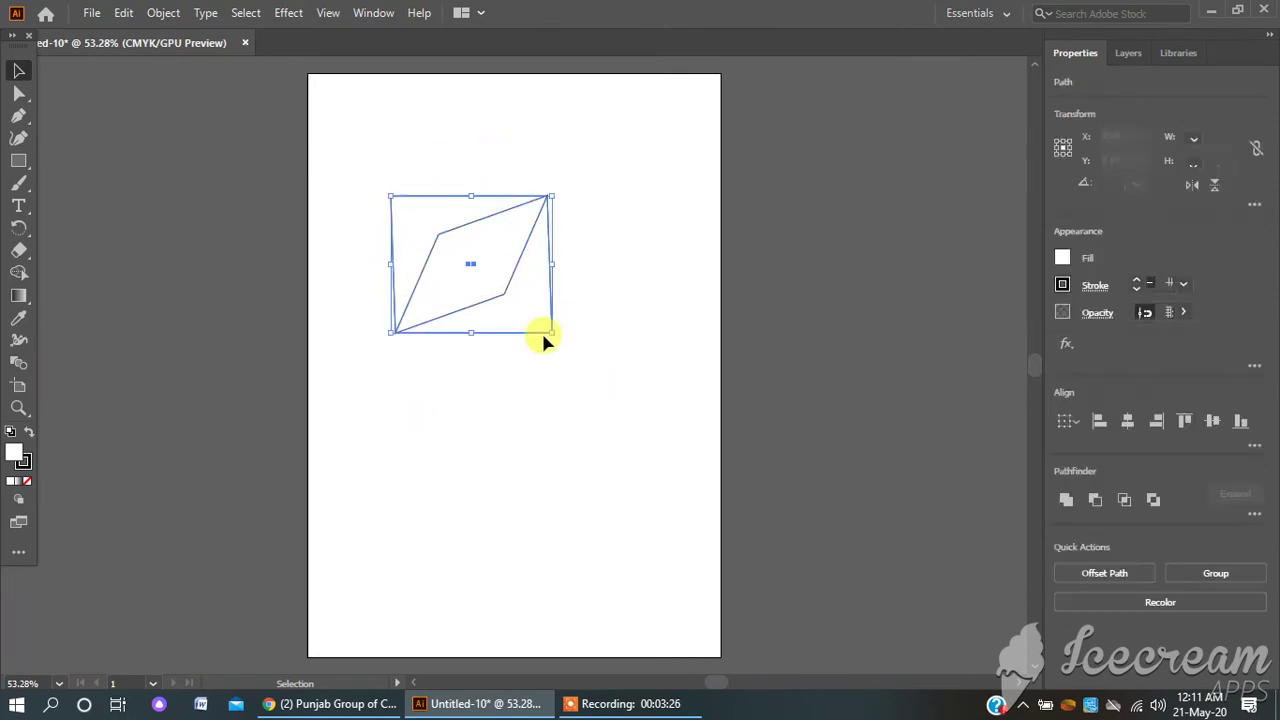
{"action": "right_click", "coordinate": [473, 234]}
{"action": "left_click", "coordinate": [517, 348]}
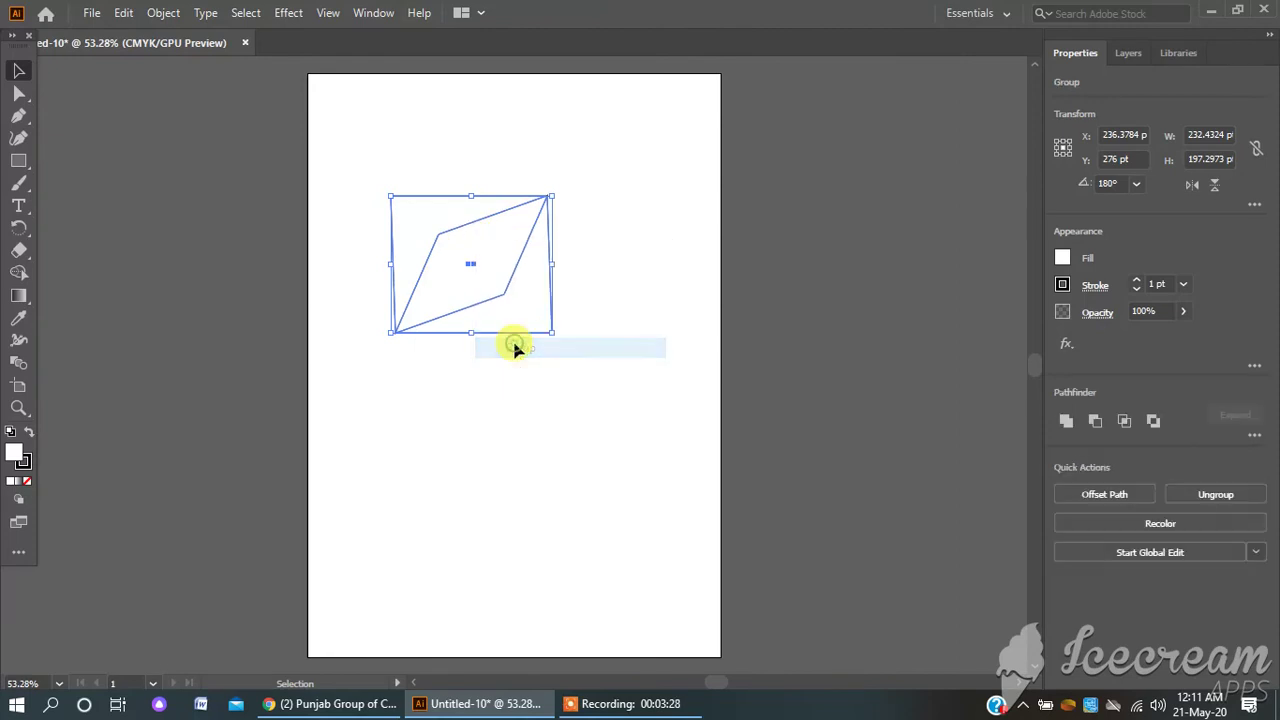
{"action": "left_click", "coordinate": [464, 396]}
{"action": "left_click_drag", "start_coordinate": [491, 258], "coordinate": [494, 243]}
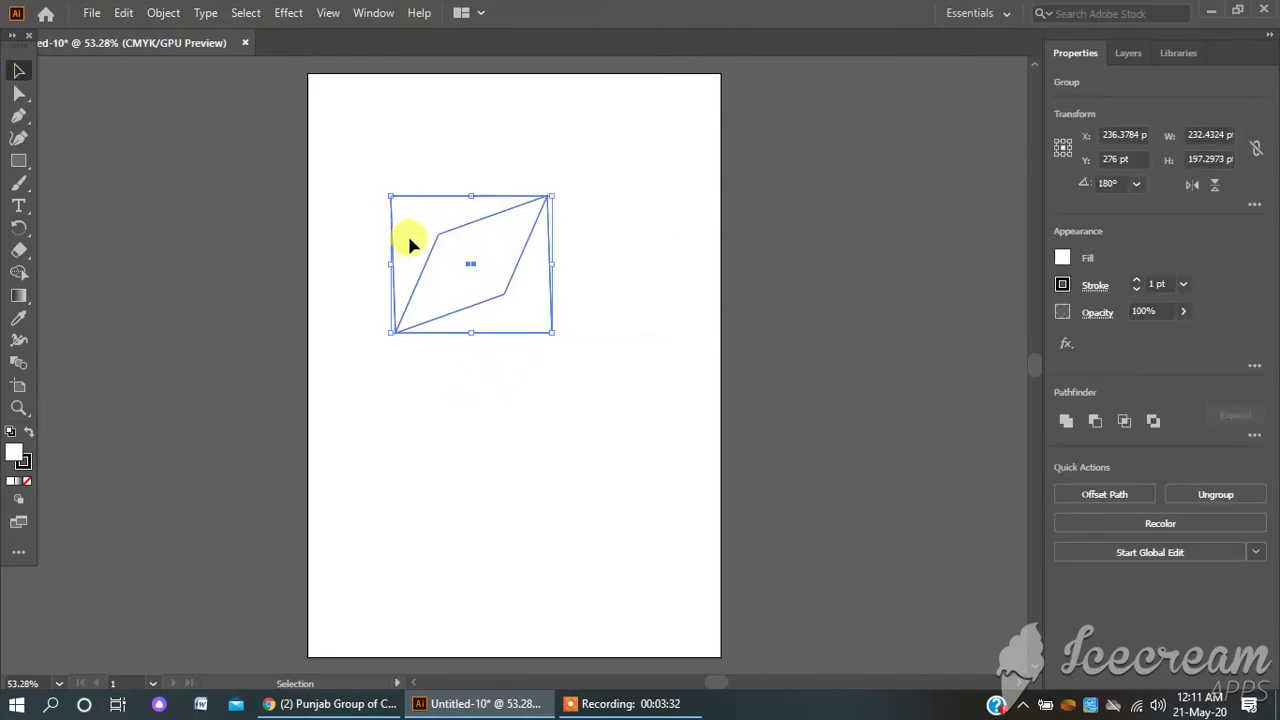
{"action": "left_click_drag", "start_coordinate": [407, 235], "coordinate": [482, 300]}
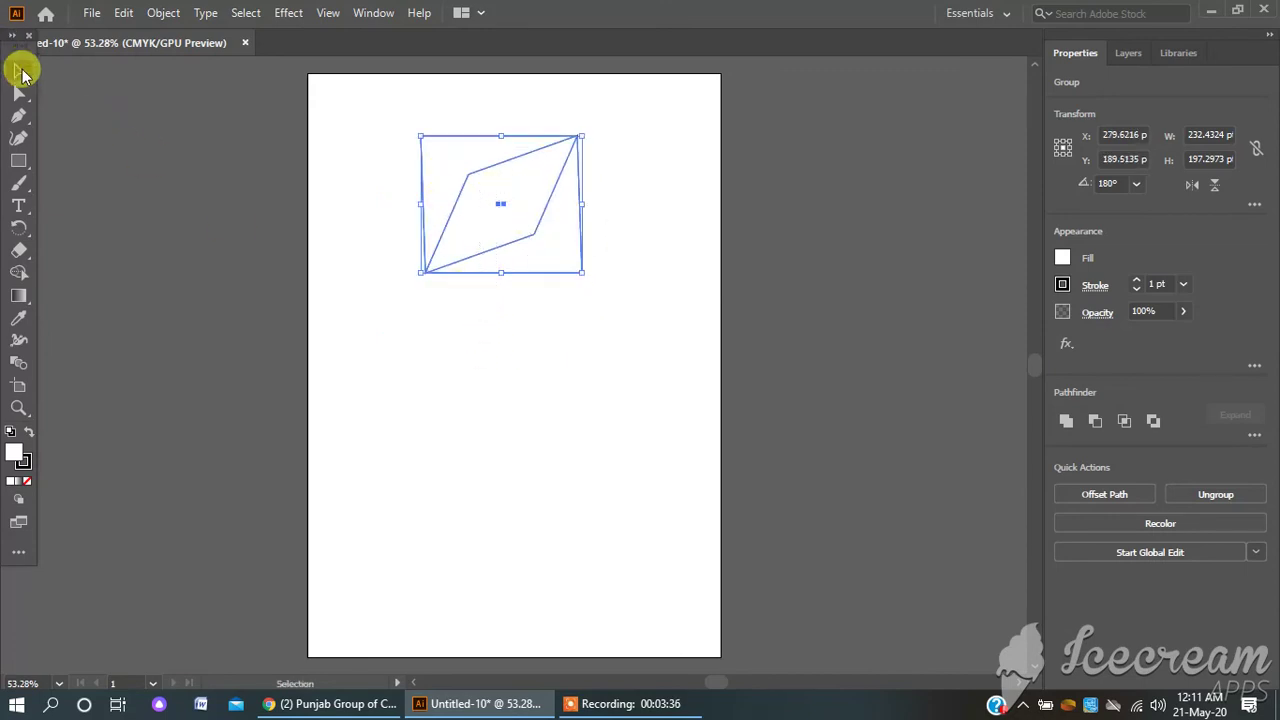
- Move the grouped shapes down the artboard, and back up and left to about X 227, Y 221 pt
{"action": "left_click", "coordinate": [414, 243]}
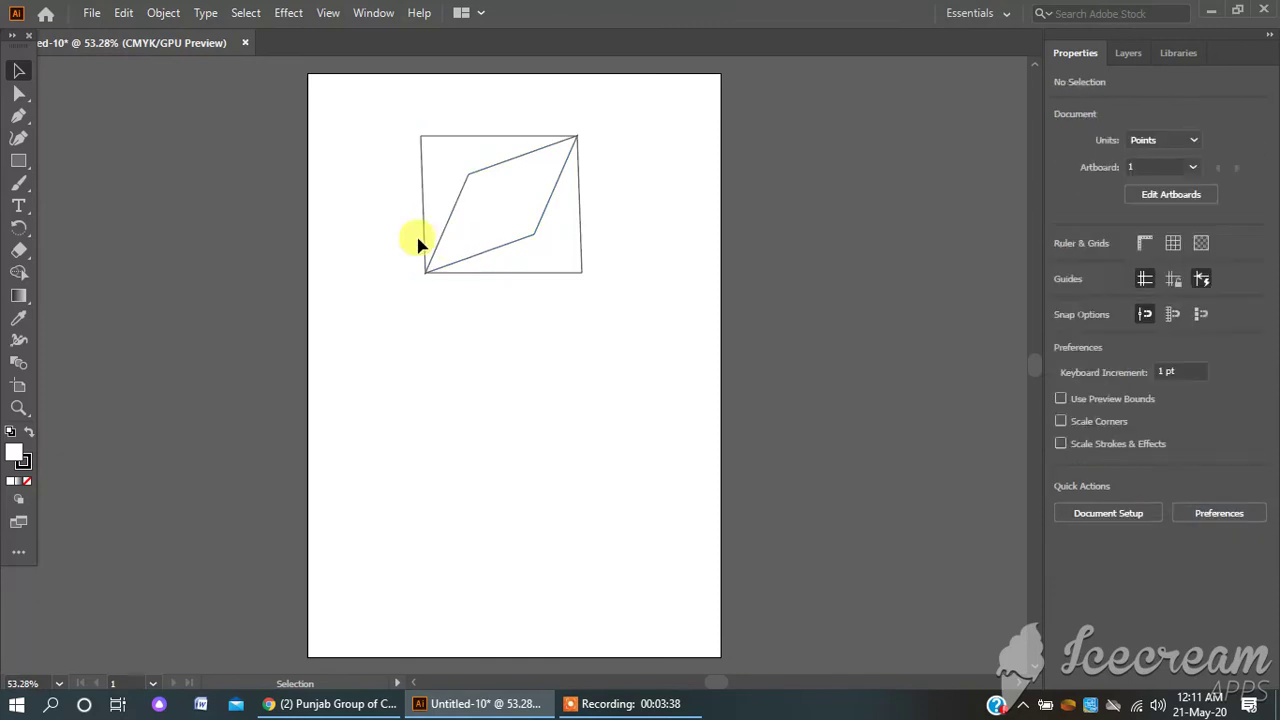
{"action": "left_click_drag", "start_coordinate": [533, 250], "coordinate": [526, 368]}
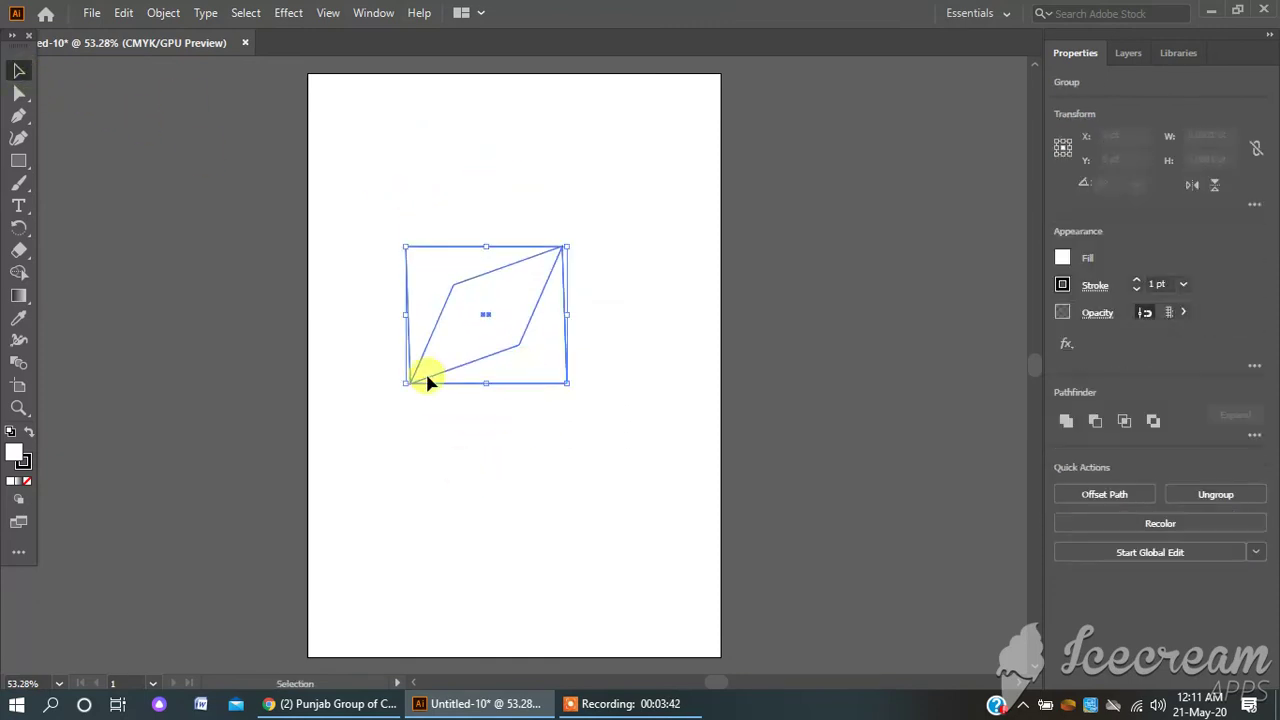
{"action": "left_click_drag", "start_coordinate": [458, 303], "coordinate": [436, 214]}
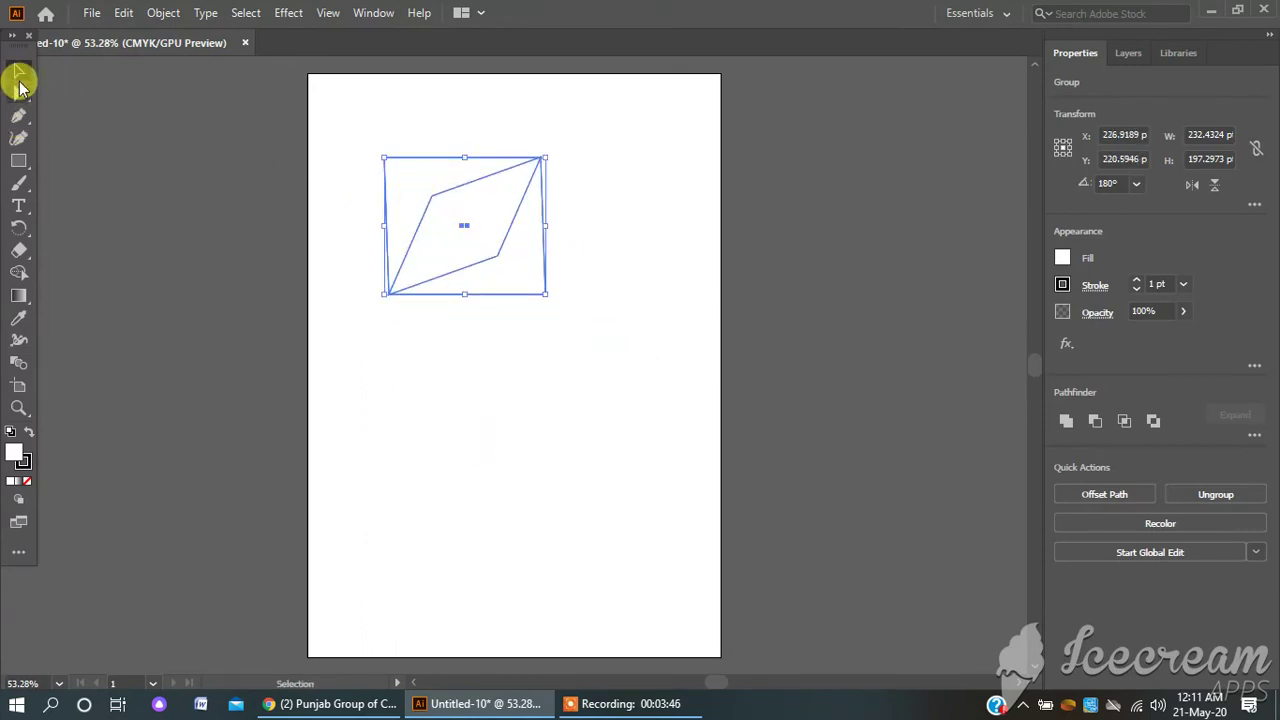
- Delete the grouped shapes from the artboard
{"action": "left_click_drag", "start_coordinate": [353, 117], "coordinate": [560, 304]}
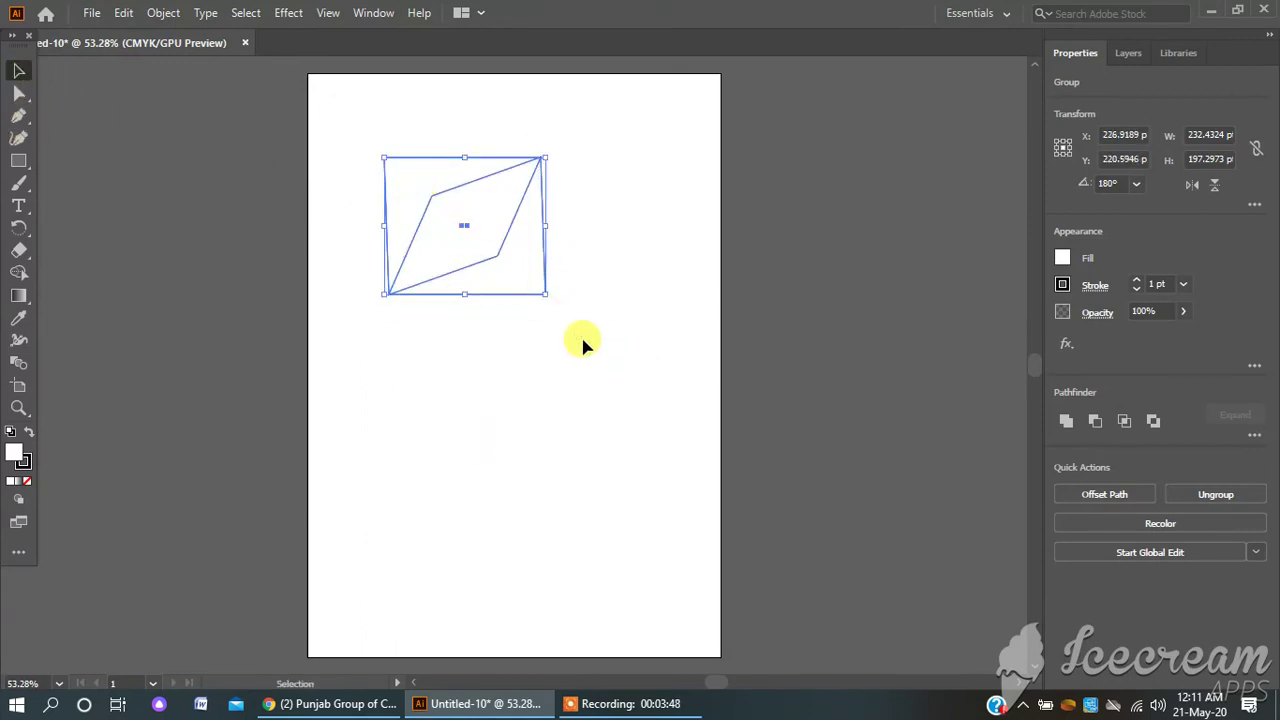
{"action": "key", "text": "Delete"}
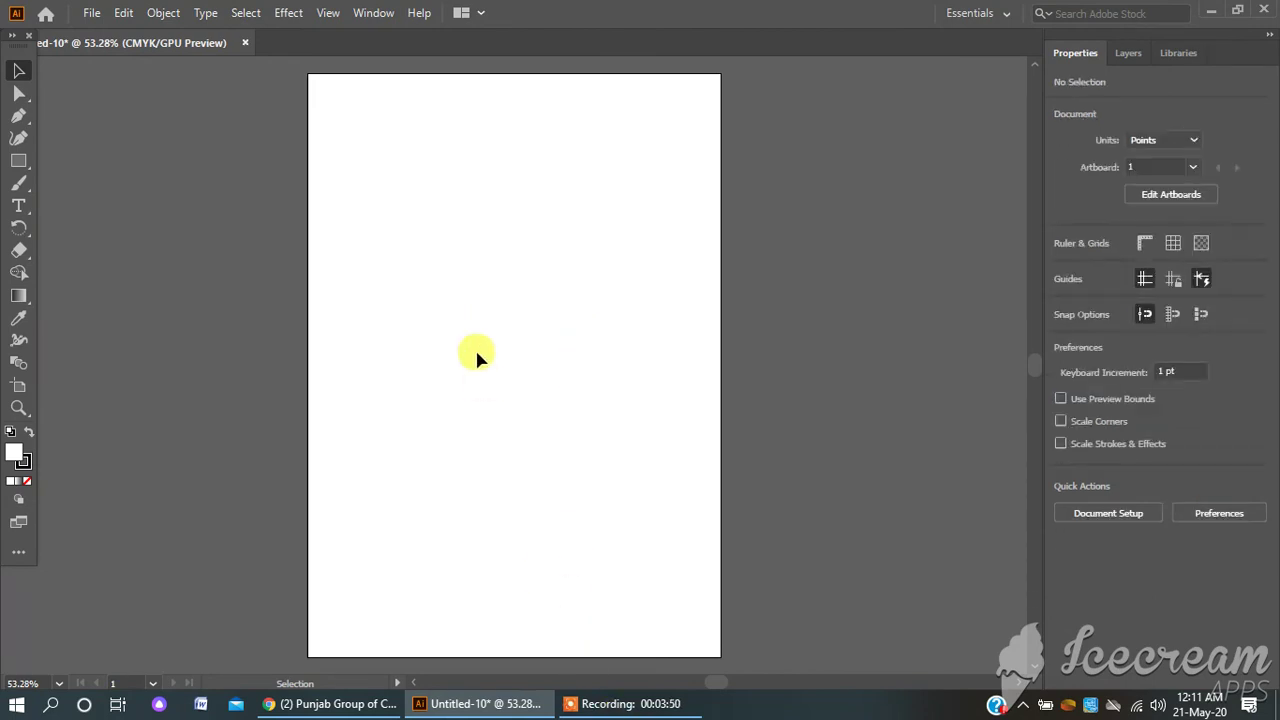
- Draw a rectangle about 159 by 132 pt in the artboard's upper left, and place one copy directly below it and another adjoining that copy's right edge
{"action": "left_click", "coordinate": [18, 160]}
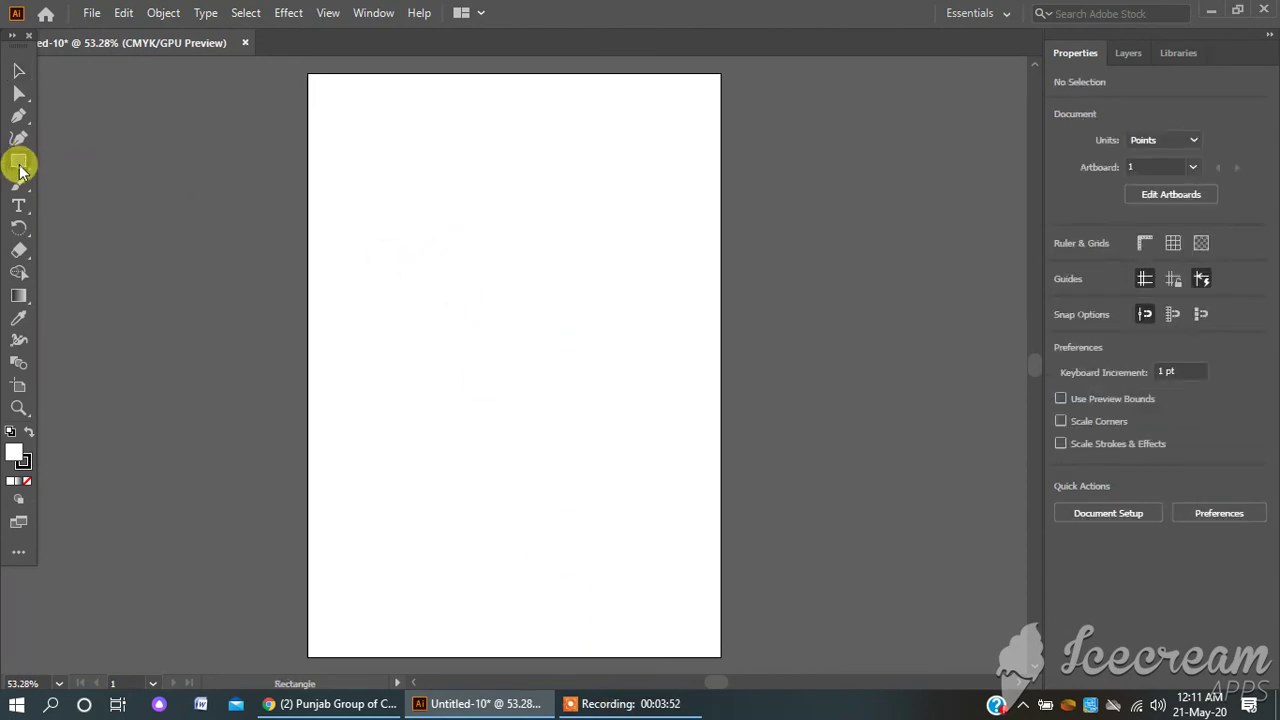
{"action": "left_click_drag", "start_coordinate": [372, 172], "coordinate": [484, 263]}
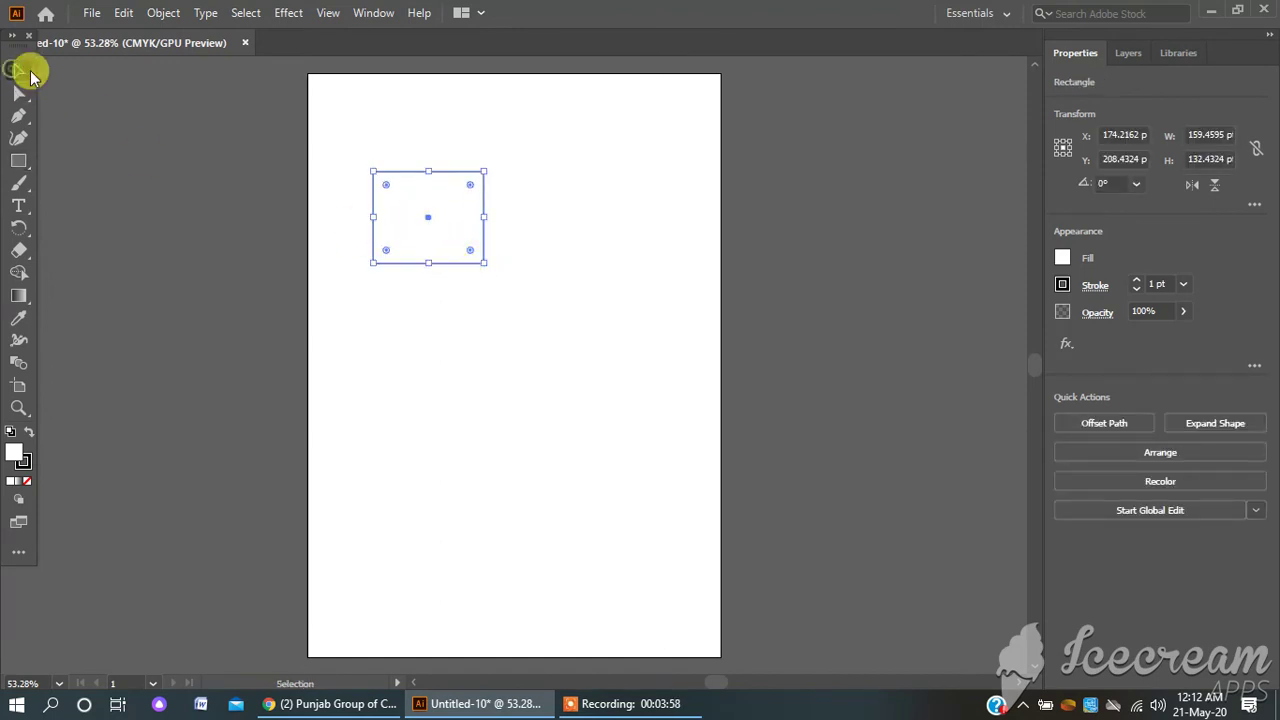
{"action": "left_click", "coordinate": [30, 74]}
{"action": "left_click_drag", "start_coordinate": [447, 236], "coordinate": [557, 323]}
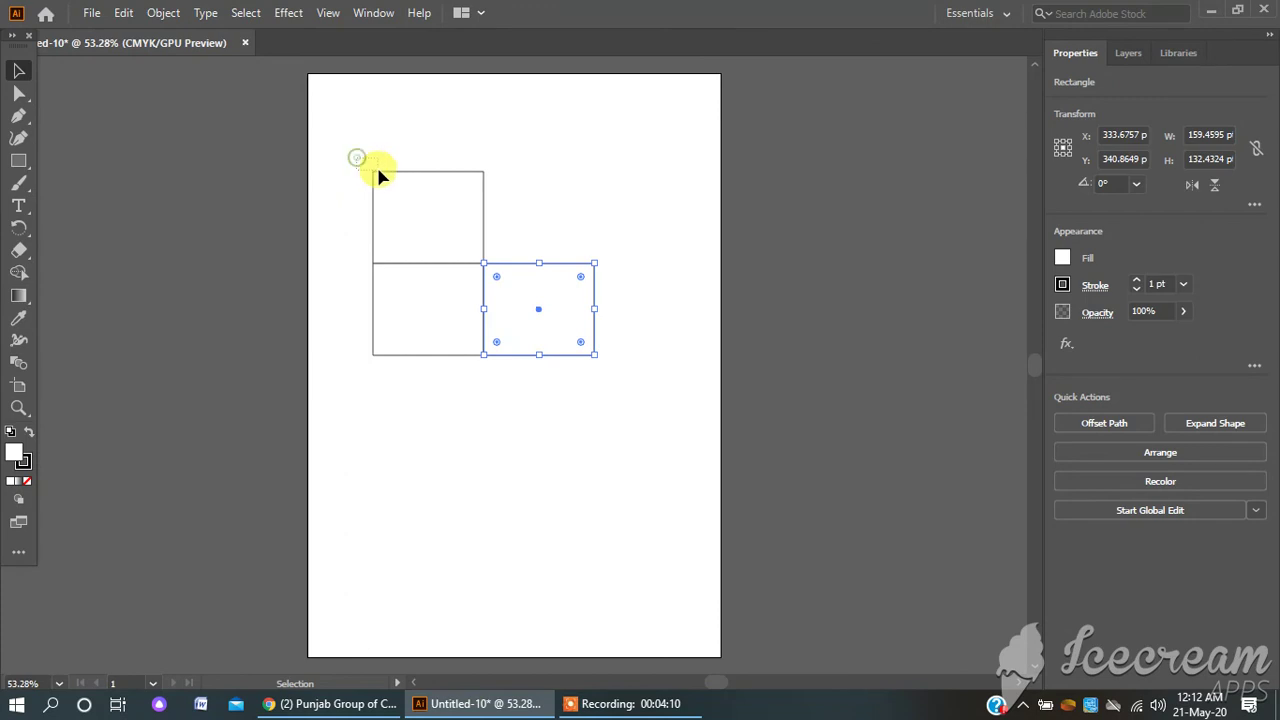
- Shift the top rectangle's two upper anchor points down and right to form a slanted cube top about 203 pt wide and 31 pt high
{"action": "left_click_drag", "start_coordinate": [502, 187], "coordinate": [502, 190]}
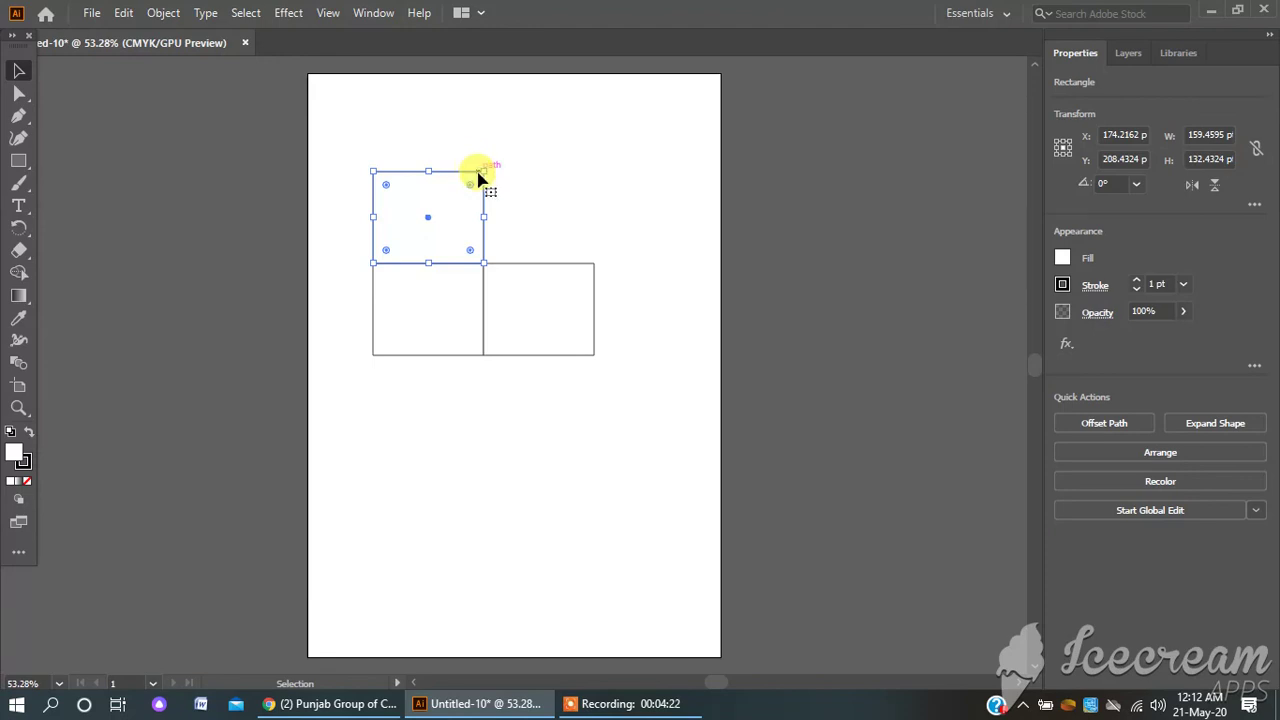
{"action": "mouse_move", "coordinate": [481, 177]}
{"action": "left_mouse_down"}
{"action": "mouse_move", "coordinate": [494, 194]}
{"action": "mouse_move", "coordinate": [480, 177]}
{"action": "left_mouse_up"}
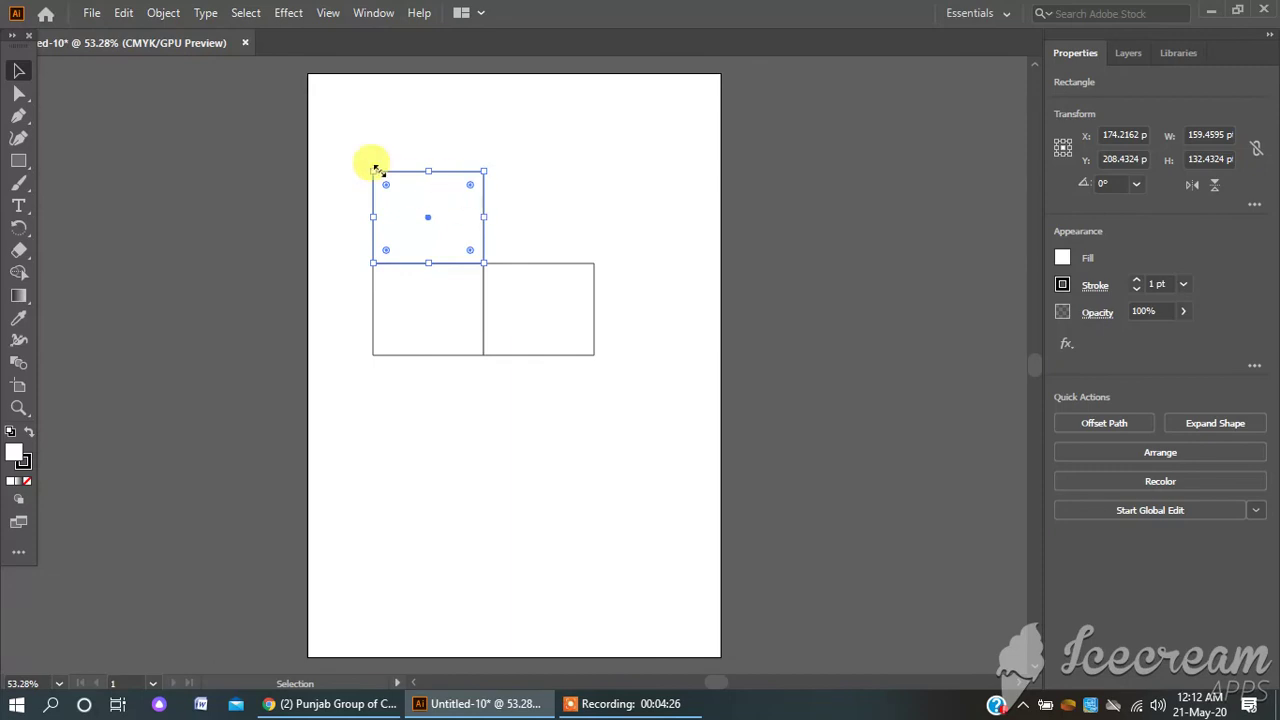
{"action": "mouse_move", "coordinate": [374, 171]}
{"action": "left_mouse_down"}
{"action": "mouse_move", "coordinate": [417, 194]}
{"action": "mouse_move", "coordinate": [372, 172]}
{"action": "left_mouse_up"}
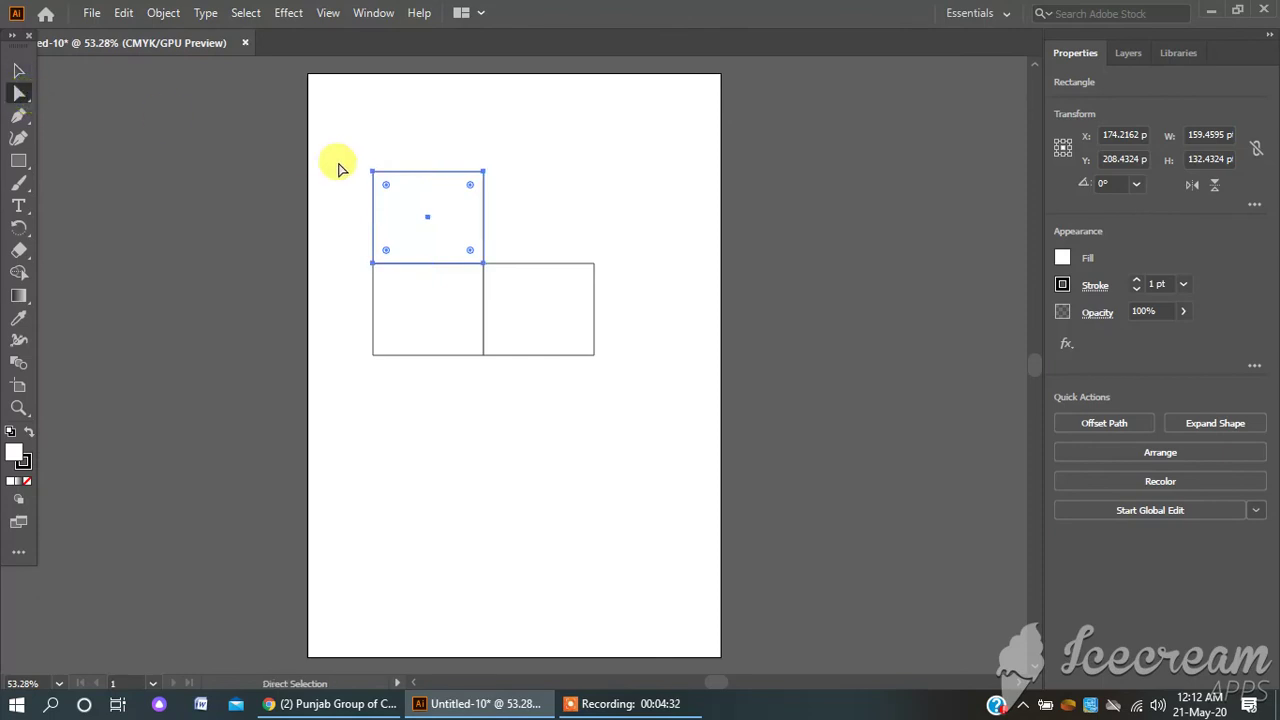
{"action": "mouse_move", "coordinate": [481, 173]}
{"action": "left_mouse_down"}
{"action": "mouse_move", "coordinate": [496, 206]}
{"action": "mouse_move", "coordinate": [471, 183]}
{"action": "mouse_move", "coordinate": [481, 173]}
{"action": "left_mouse_up"}
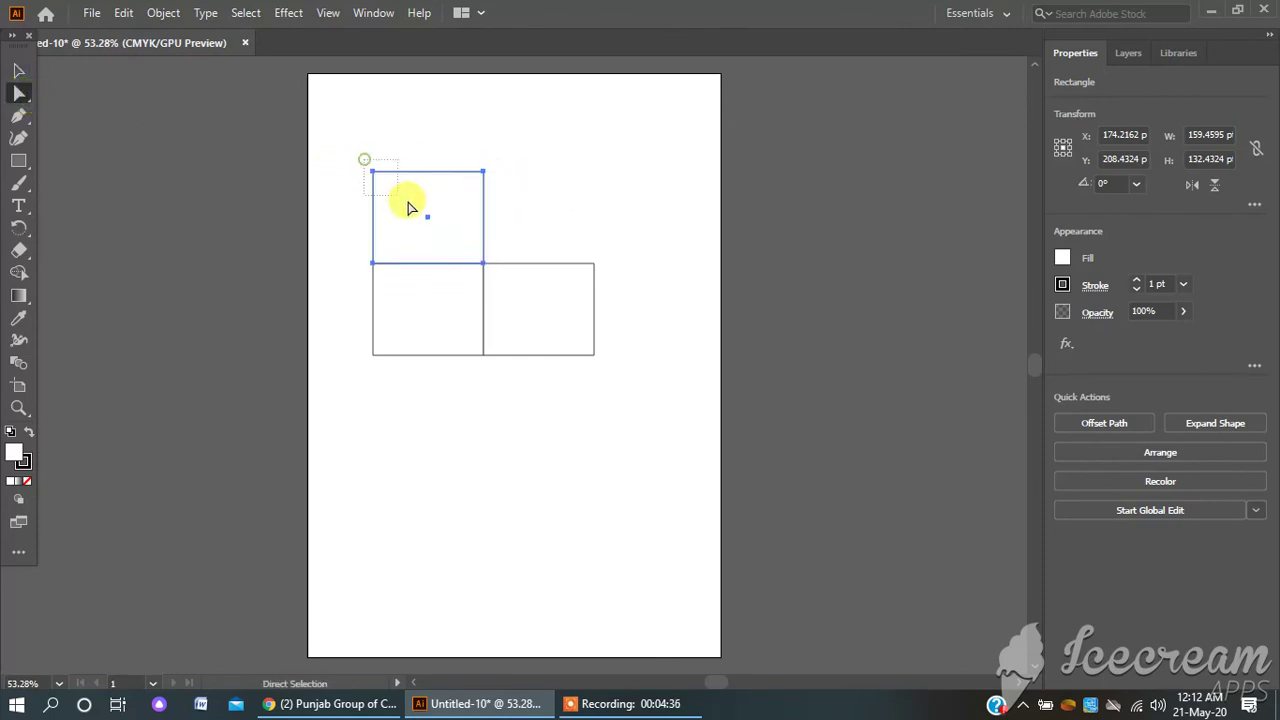
{"action": "left_click", "coordinate": [483, 173]}
{"action": "left_click_drag", "start_coordinate": [483, 175], "coordinate": [513, 243]}
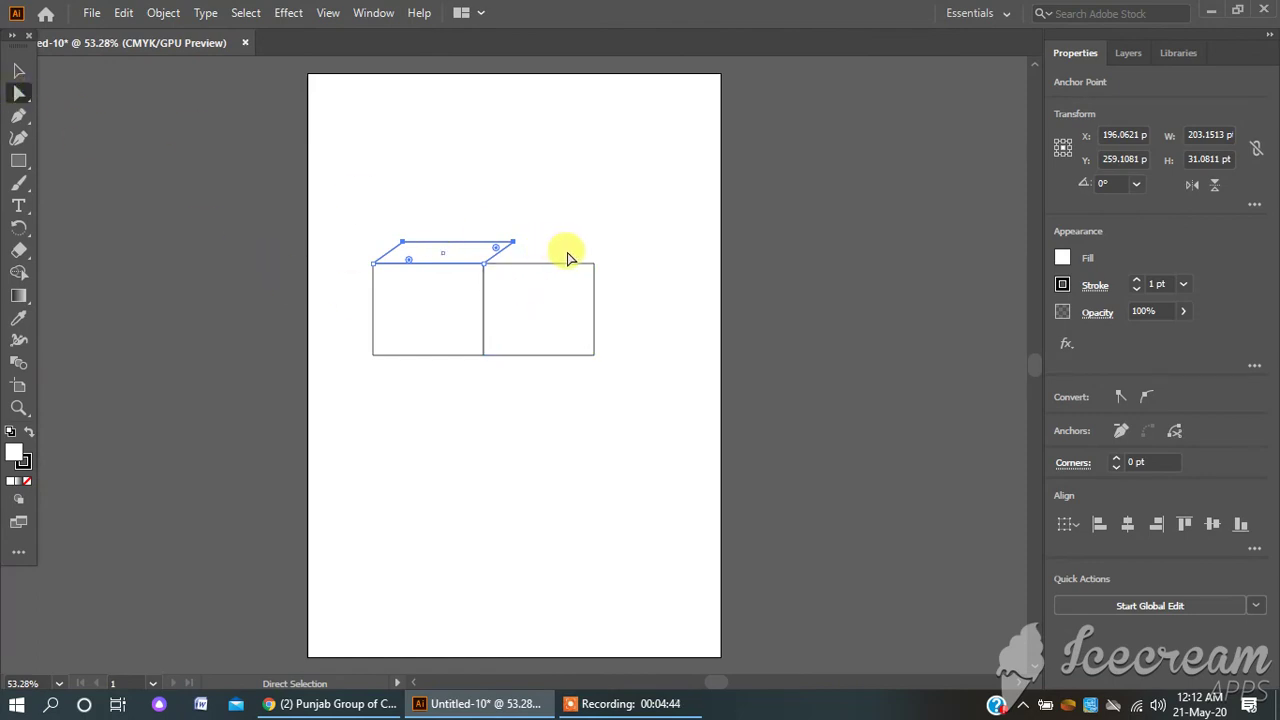
- Move the right rectangle's two outer anchor points left and up to meet the slanted top's right corner, forming the cube's side face
{"action": "left_click_drag", "start_coordinate": [568, 247], "coordinate": [613, 357]}
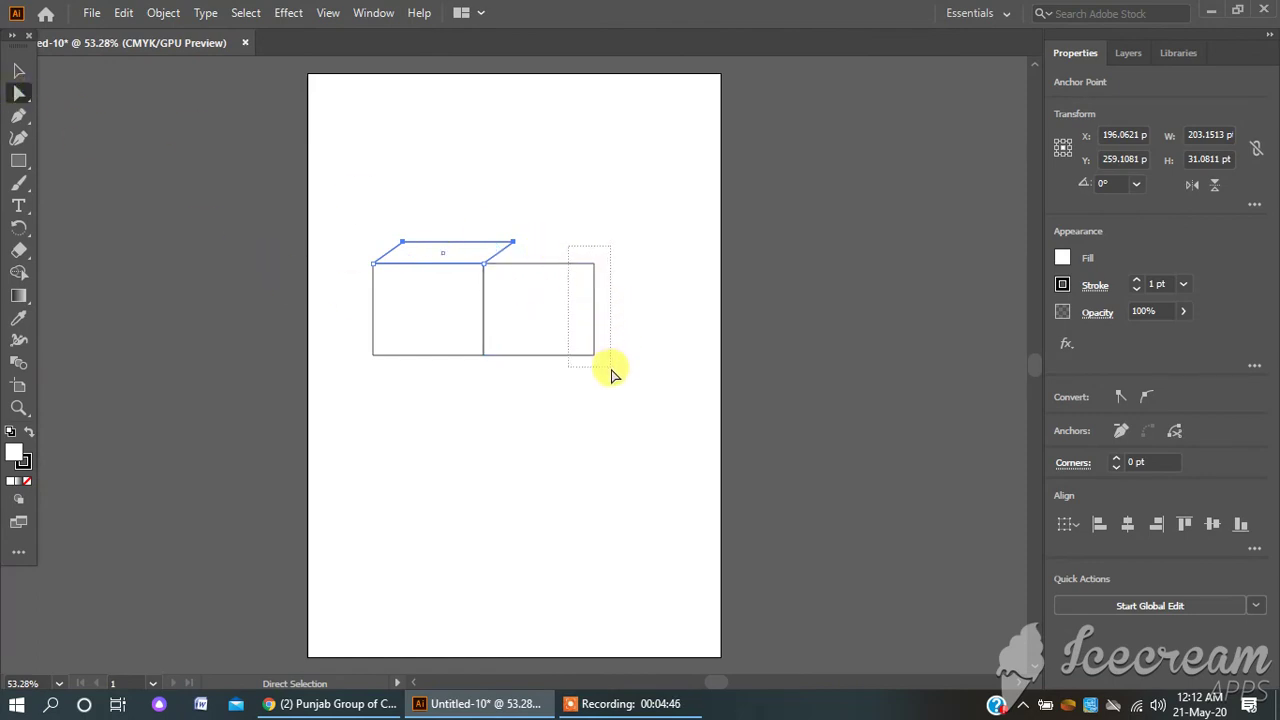
{"action": "left_click_drag", "start_coordinate": [593, 265], "coordinate": [514, 243]}
{"action": "left_click", "coordinate": [560, 280]}
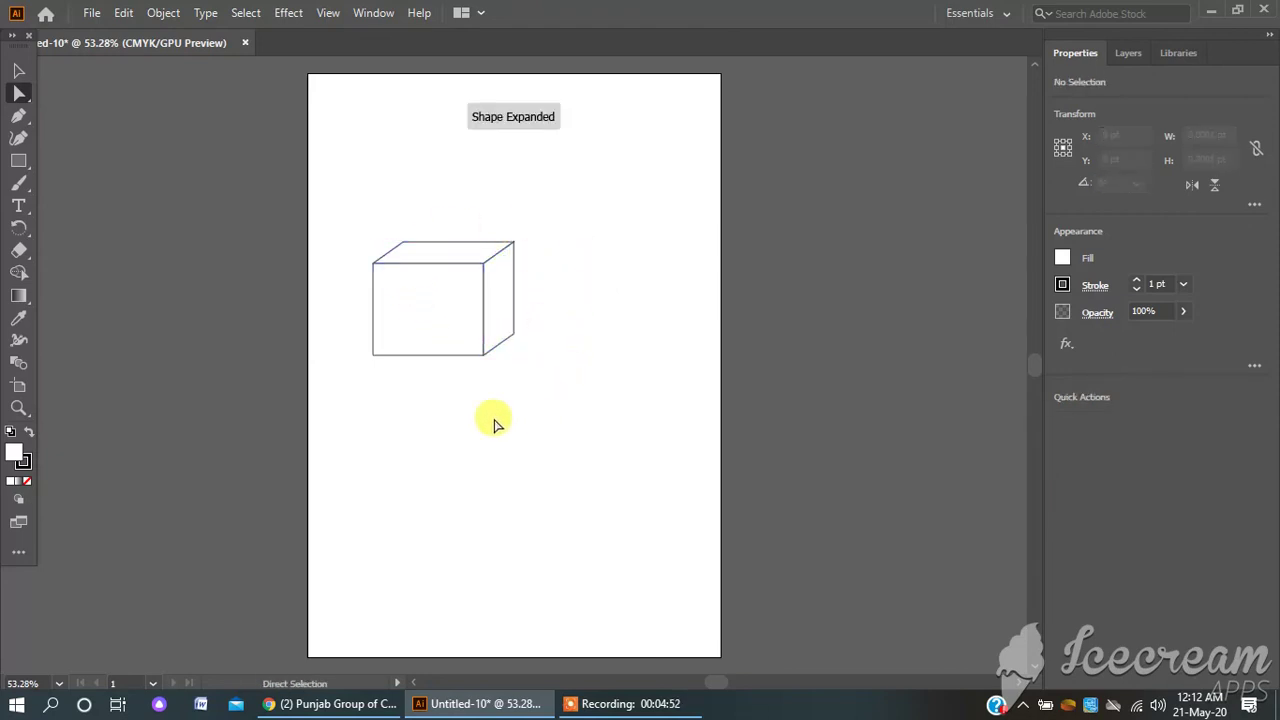